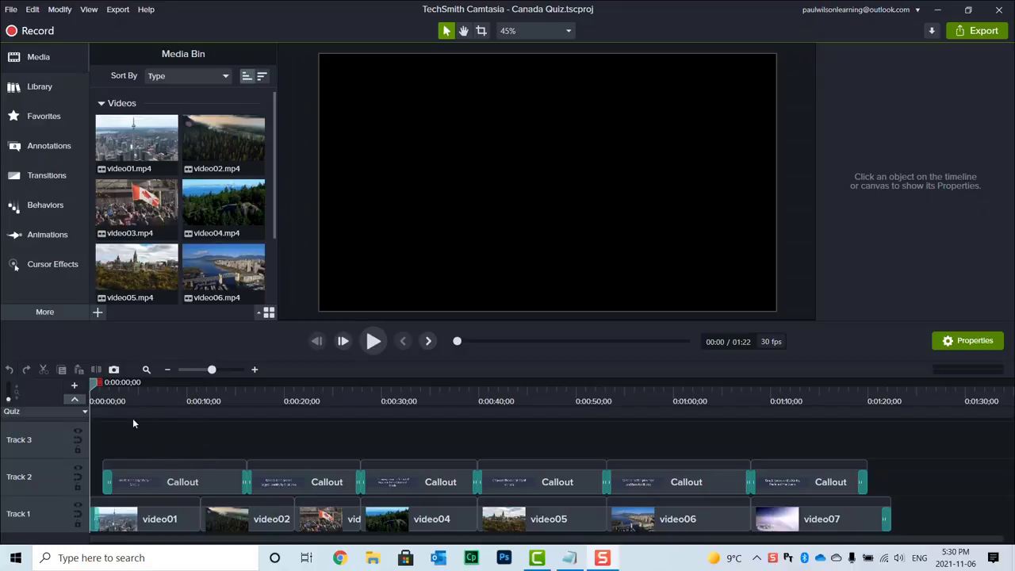
Play the video from 0:36, pause at the Ottawa callout, then move the playhead to 1:20.
{"action": "mouse_move", "coordinate": [94, 383]}
{"action": "left_mouse_down"}
{"action": "mouse_move", "coordinate": [830, 387]}
{"action": "mouse_move", "coordinate": [82, 390]}
{"action": "left_mouse_up"}
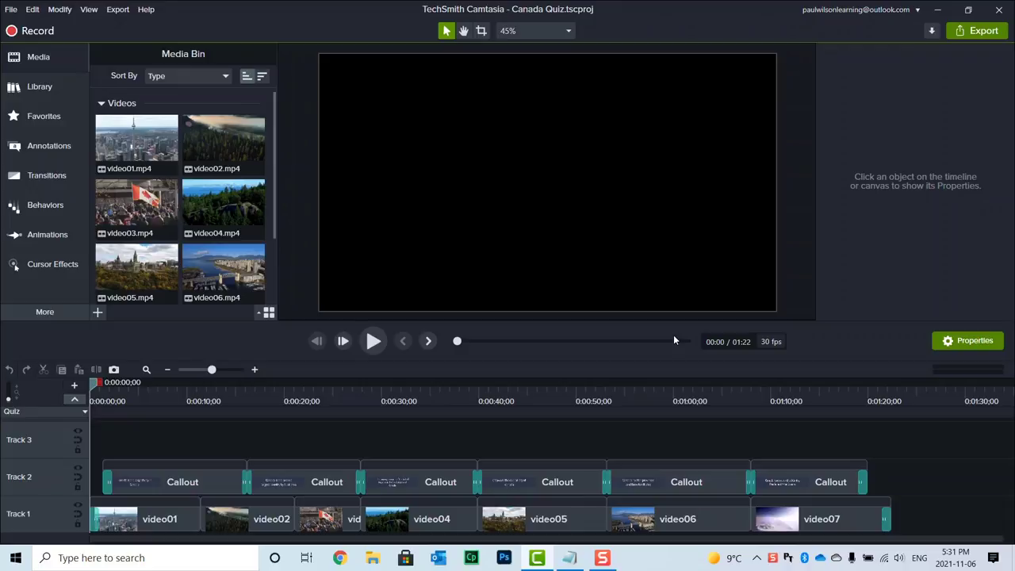
{"action": "left_click_drag", "start_coordinate": [456, 389], "coordinate": [446, 395]}
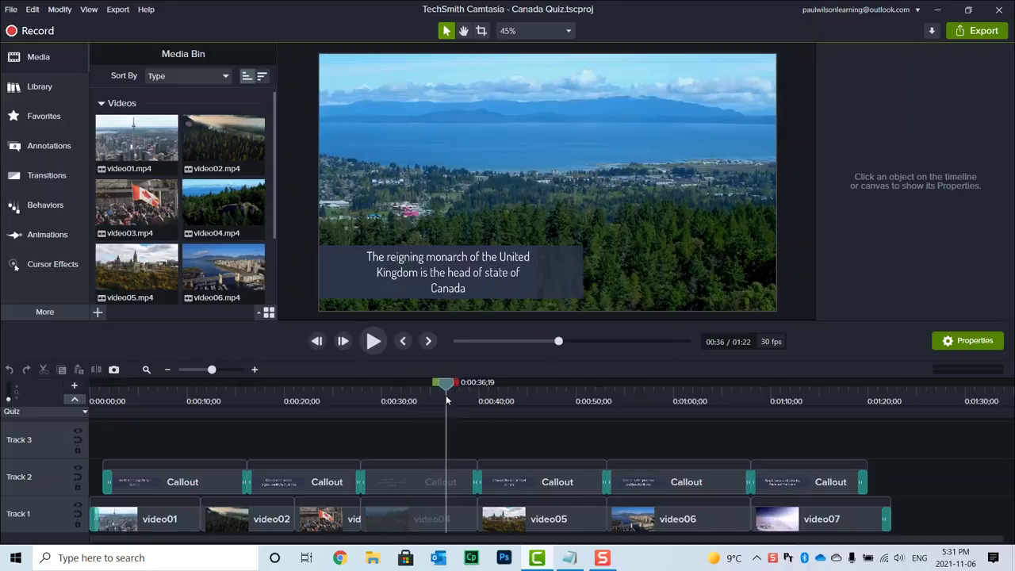
{"action": "left_click", "coordinate": [376, 348]}
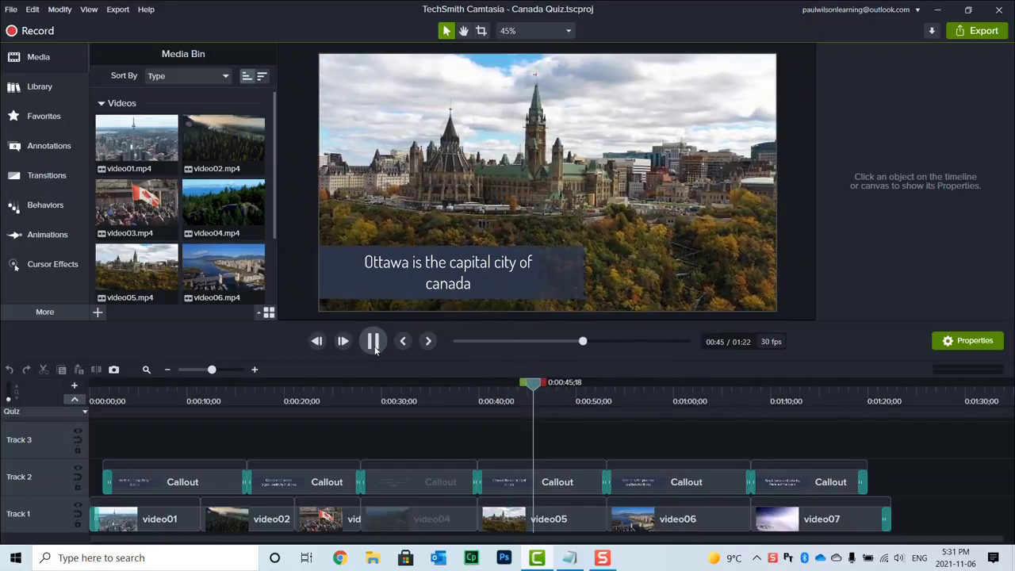
{"action": "left_click", "coordinate": [373, 340]}
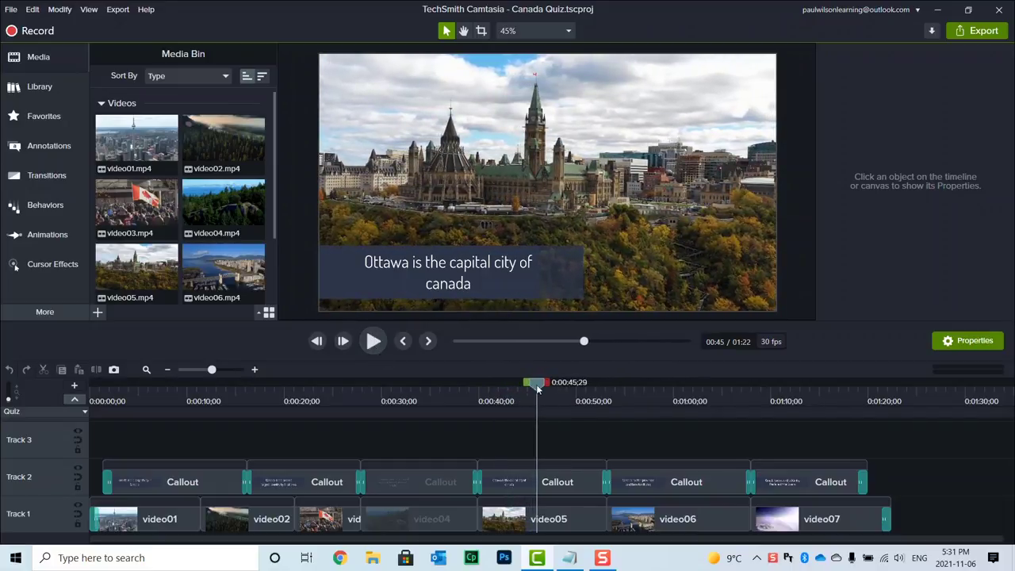
{"action": "left_click_drag", "start_coordinate": [537, 387], "coordinate": [875, 382]}
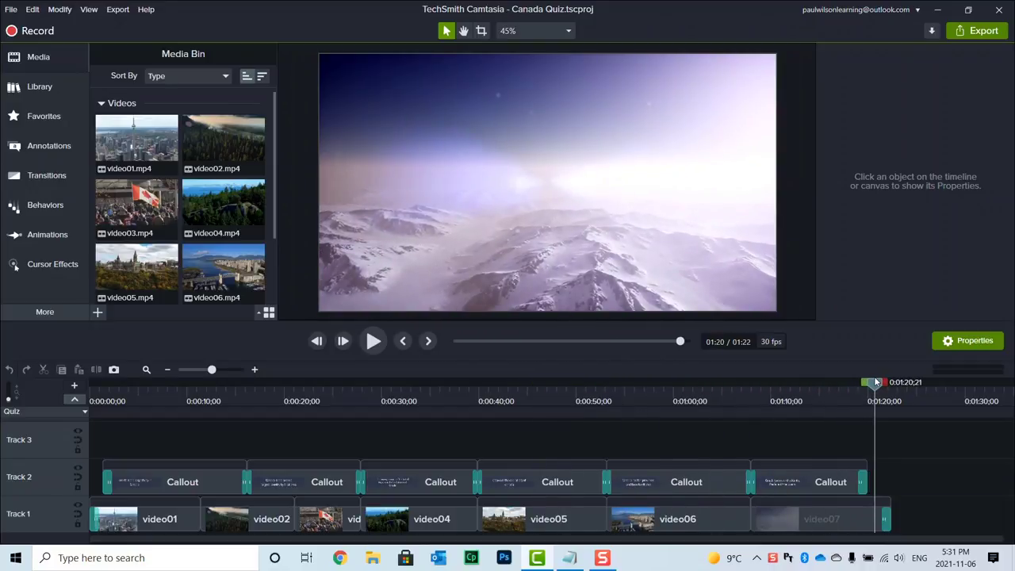
Add Quiz 1 to the timeline at 1:20 and open its question Type dropdown.
{"action": "left_click", "coordinate": [49, 311]}
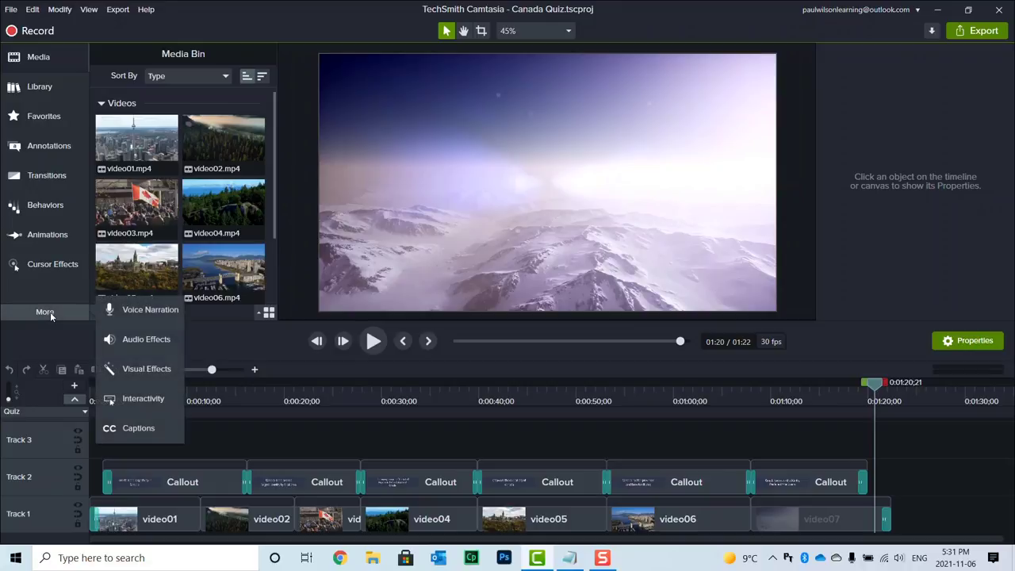
{"action": "left_click", "coordinate": [157, 400]}
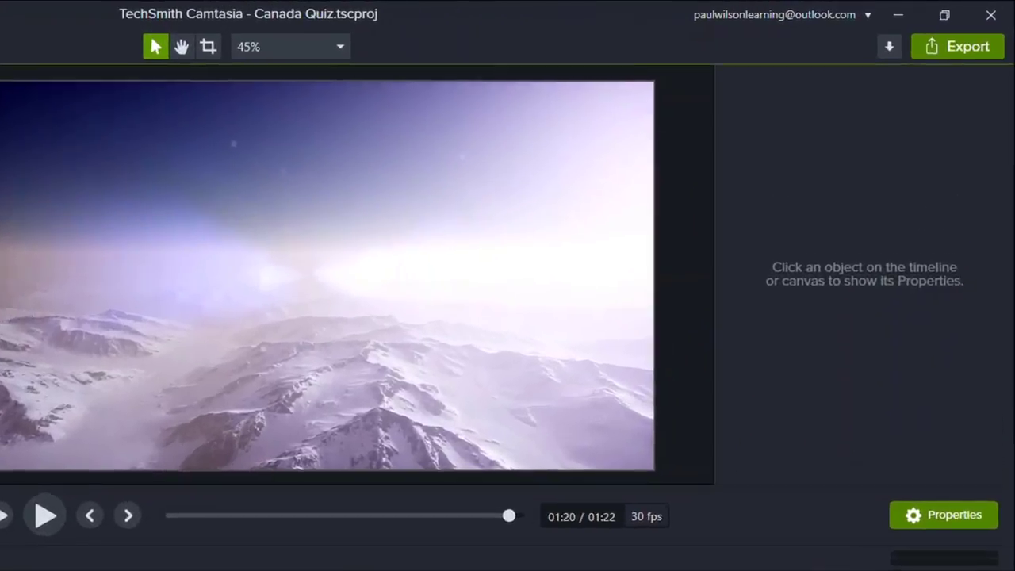
{"action": "left_click", "coordinate": [191, 187]}
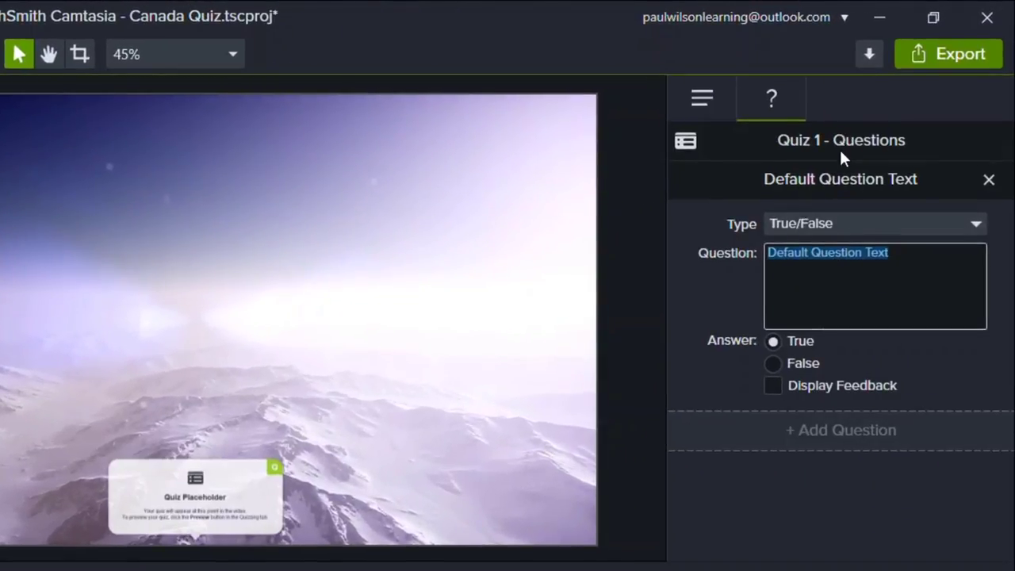
{"action": "left_click", "coordinate": [806, 141]}
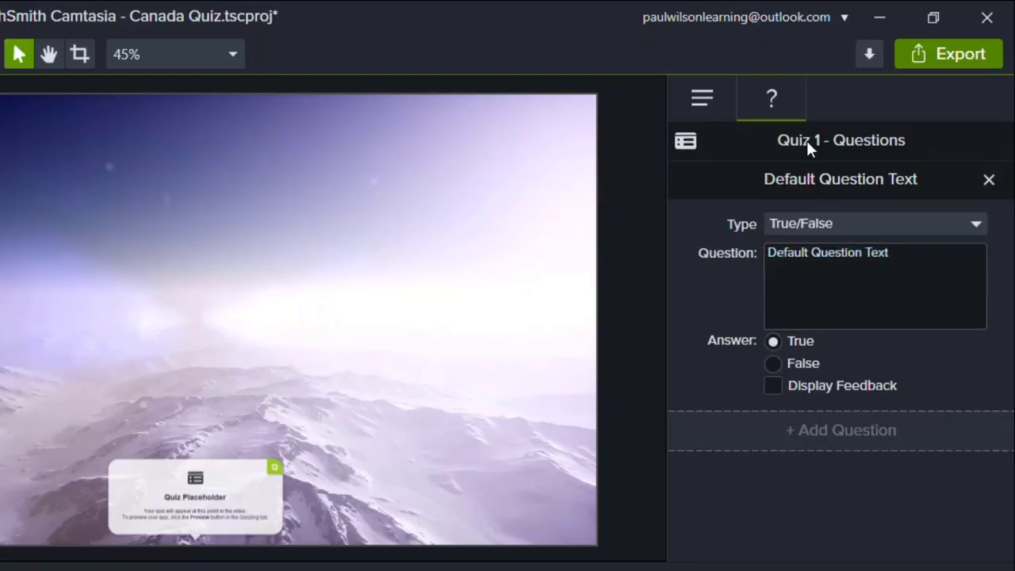
{"action": "left_click", "coordinate": [821, 220]}
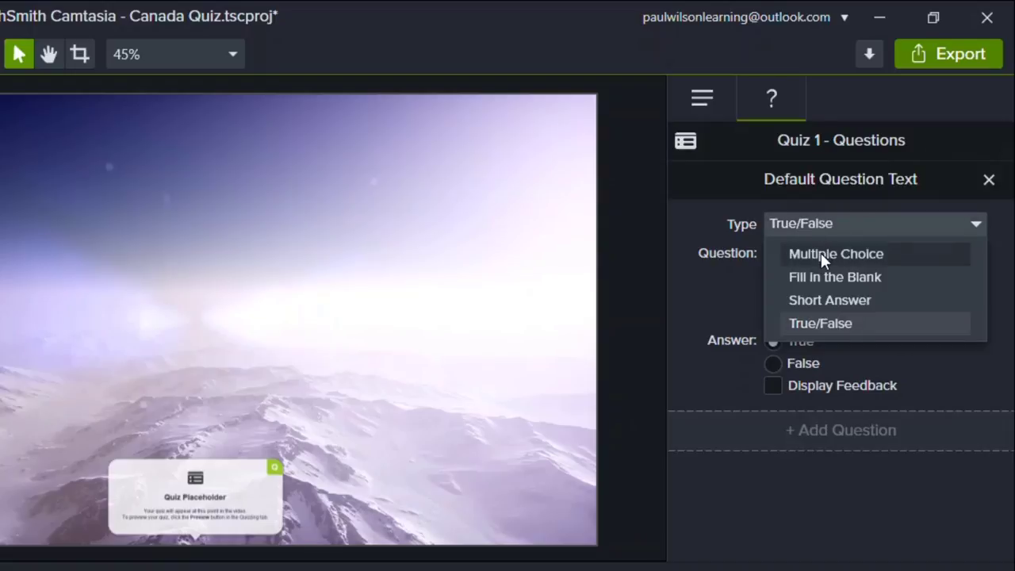
Write the multiple-choice largest-city question with answers Toronto (correct), Ottawa, Vancouver, Montreal.
{"action": "left_click", "coordinate": [821, 253]}
{"action": "left_click_drag", "start_coordinate": [913, 256], "coordinate": [769, 252]}
{"action": "type", "text": "Which city is the largest city in Canada (population)?"}
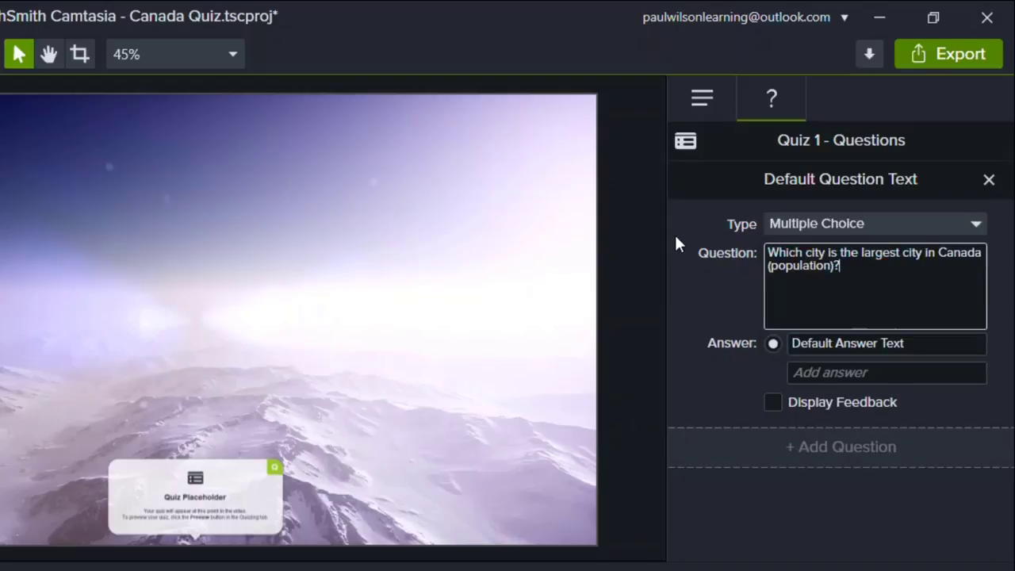
{"action": "left_click", "coordinate": [907, 342]}
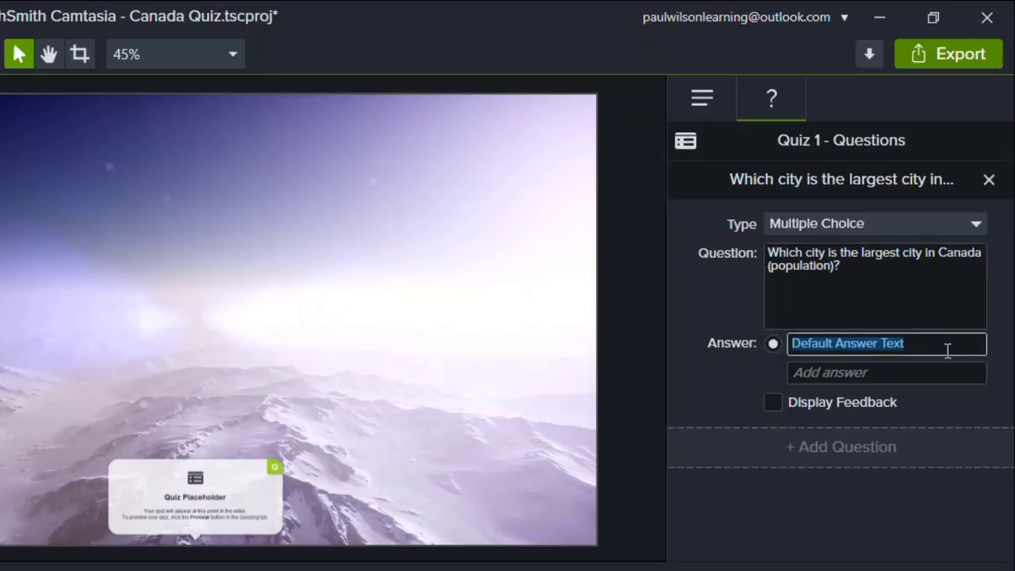
{"action": "type", "text": "Toronto"}
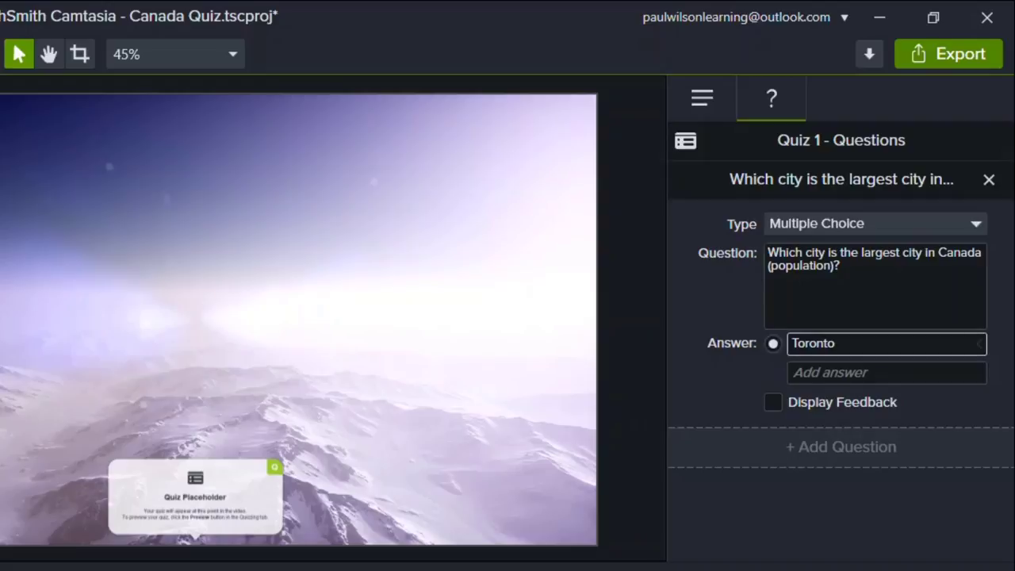
{"action": "left_click", "coordinate": [838, 372]}
{"action": "type", "text": "Ottawa"}
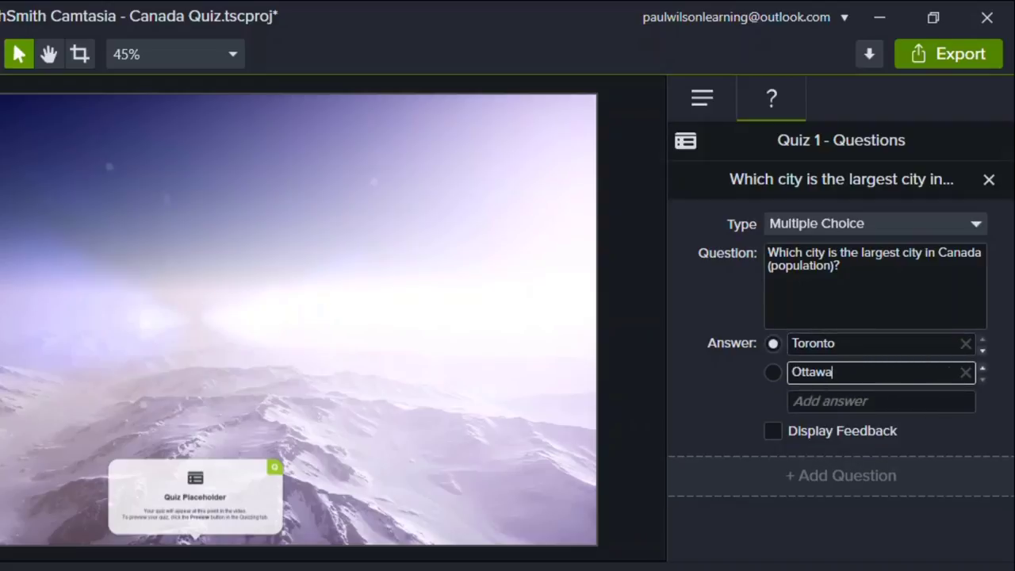
{"action": "key", "text": "Return"}
{"action": "left_click", "coordinate": [811, 400]}
{"action": "type", "text": "Vancouver"}
{"action": "key", "text": "Return"}
{"action": "left_click", "coordinate": [868, 429]}
{"action": "type", "text": "Montreal"}
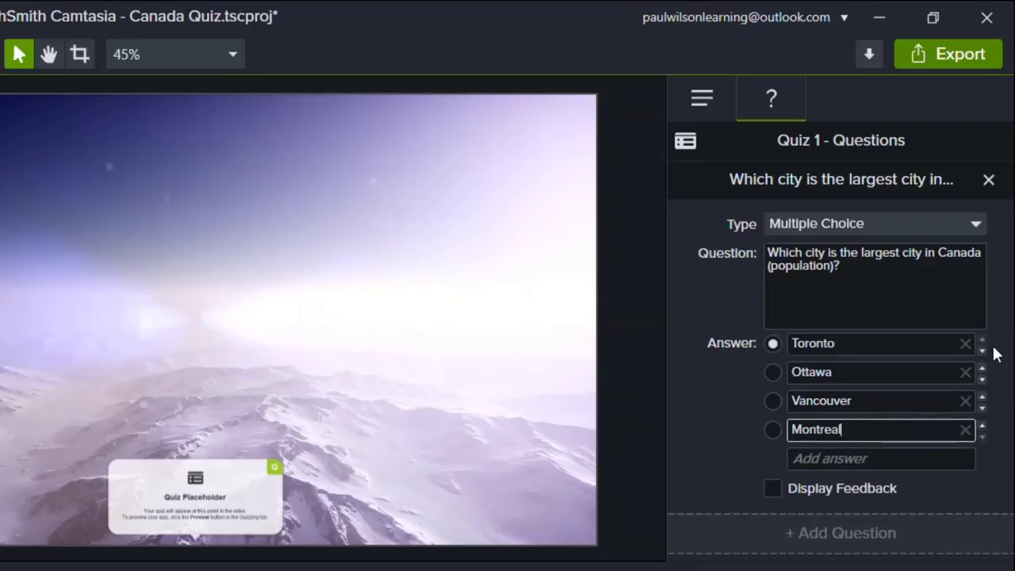
Enable feedback with a 'Great' correct message and 'Sorry that's incorrect.', then add another question.
{"action": "left_click", "coordinate": [773, 489]}
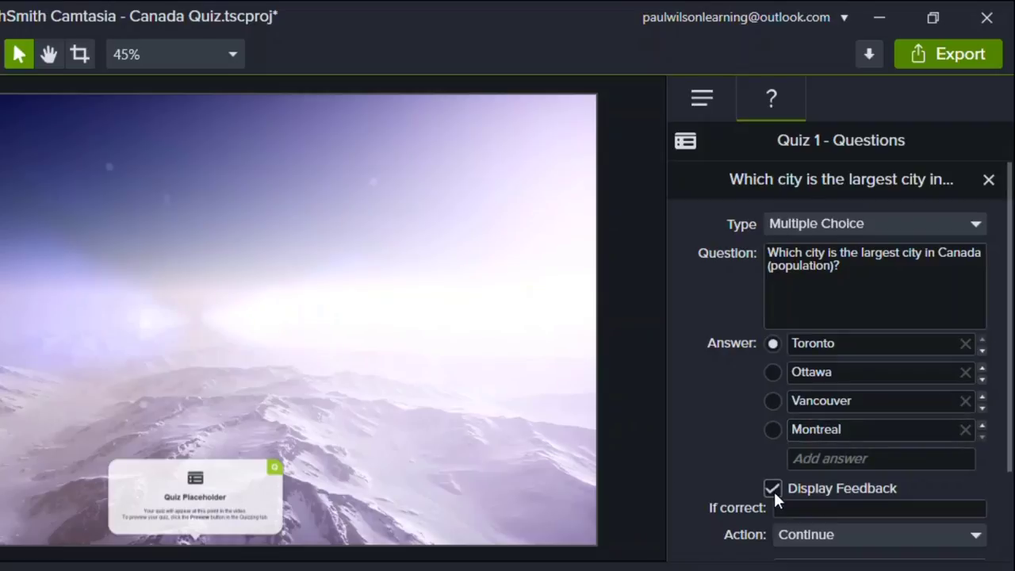
{"action": "left_click", "coordinate": [810, 510]}
{"action": "type", "text": "Great job"}
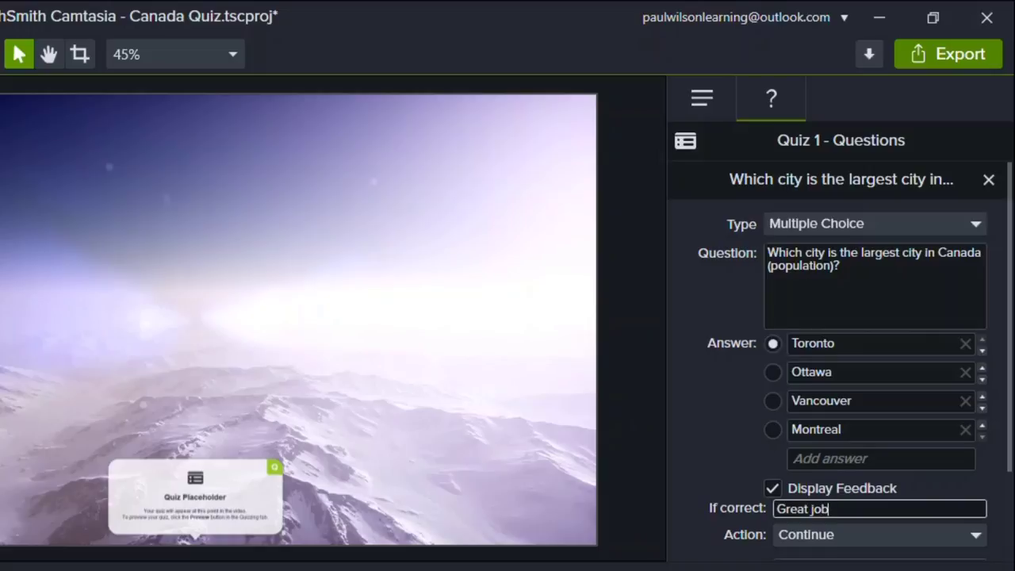
{"action": "scroll", "coordinate": [857, 532], "scroll_direction": "down", "scroll_amount": 2}
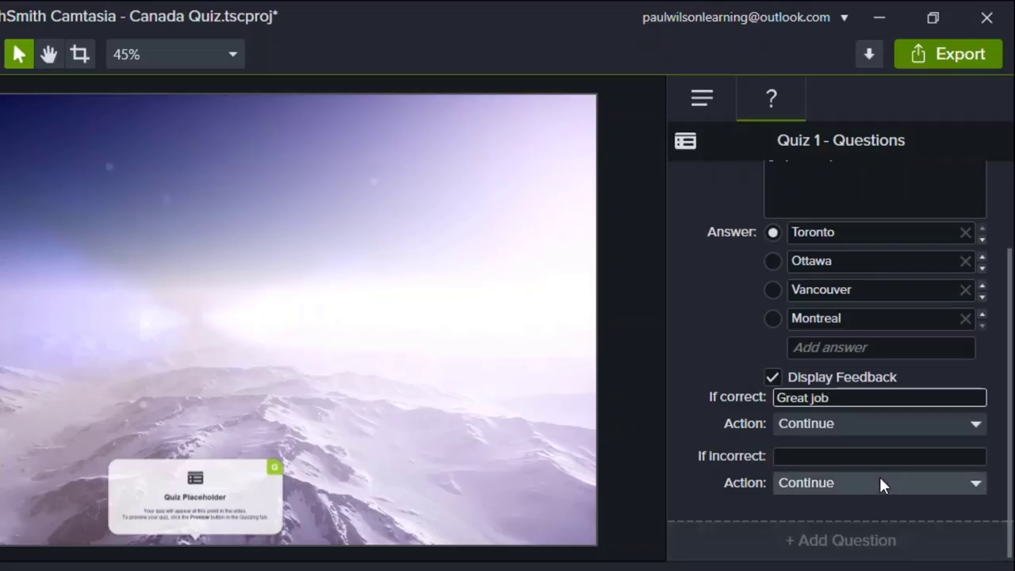
{"action": "left_click", "coordinate": [809, 456]}
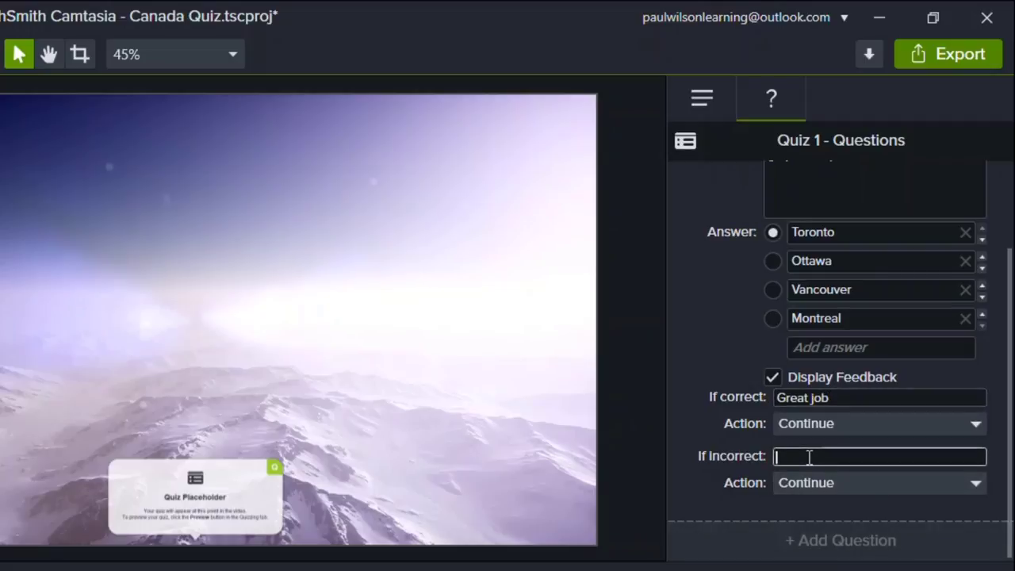
{"action": "type", "text": "Sorry that's incorrect"}
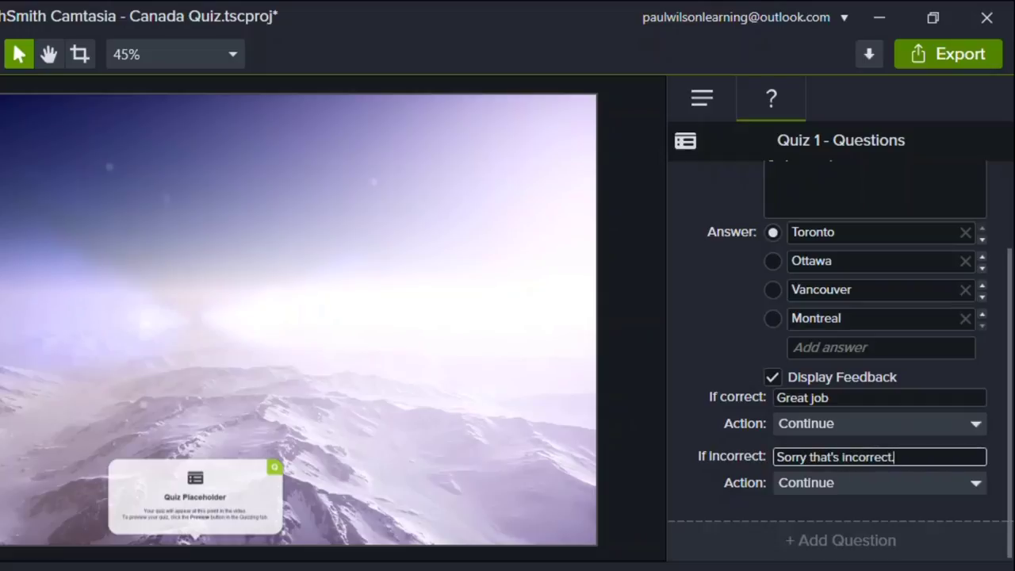
{"action": "type", "text": "."}
{"action": "left_click", "coordinate": [828, 542]}
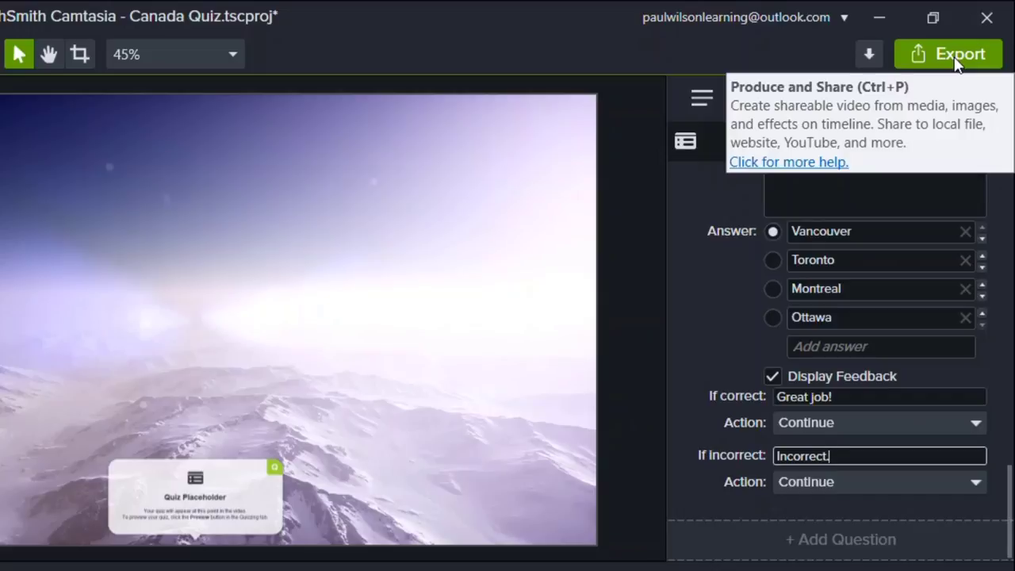
Start a custom local-file production as MP4 Smart Player, keeping default size, video and audio settings.
{"action": "left_click", "coordinate": [956, 61]}
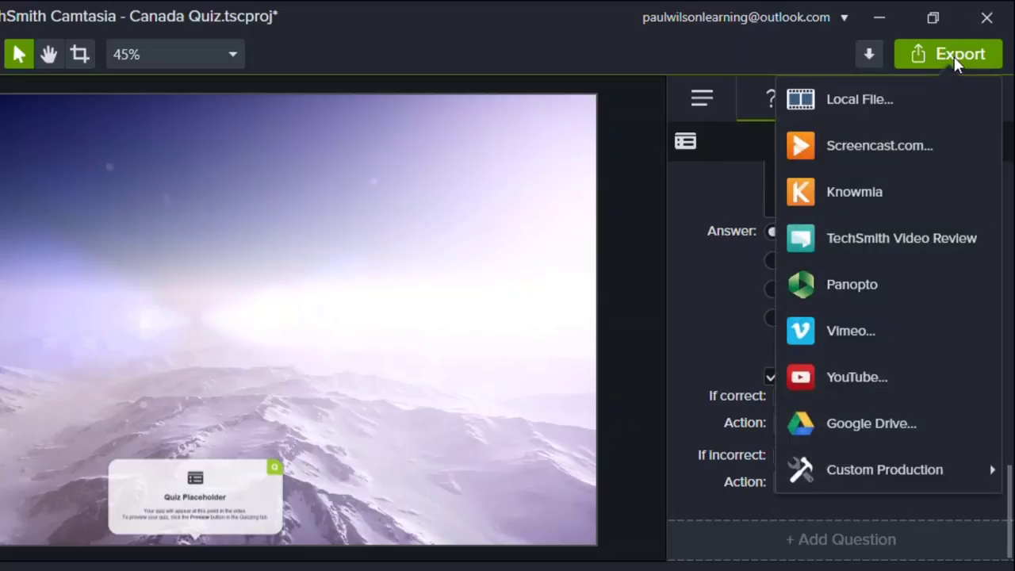
{"action": "left_click", "coordinate": [947, 96]}
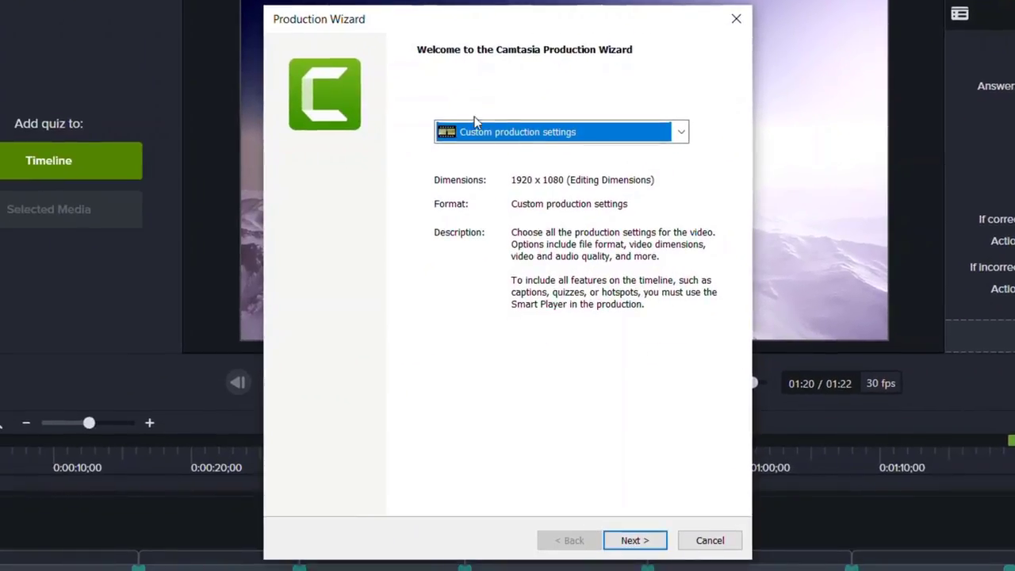
{"action": "left_click", "coordinate": [642, 540]}
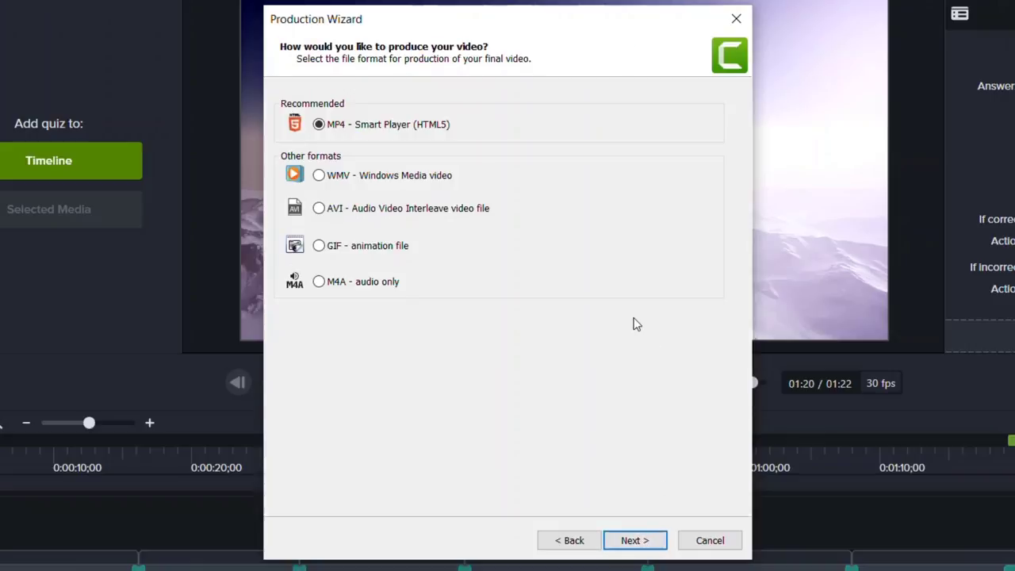
{"action": "left_click", "coordinate": [649, 543]}
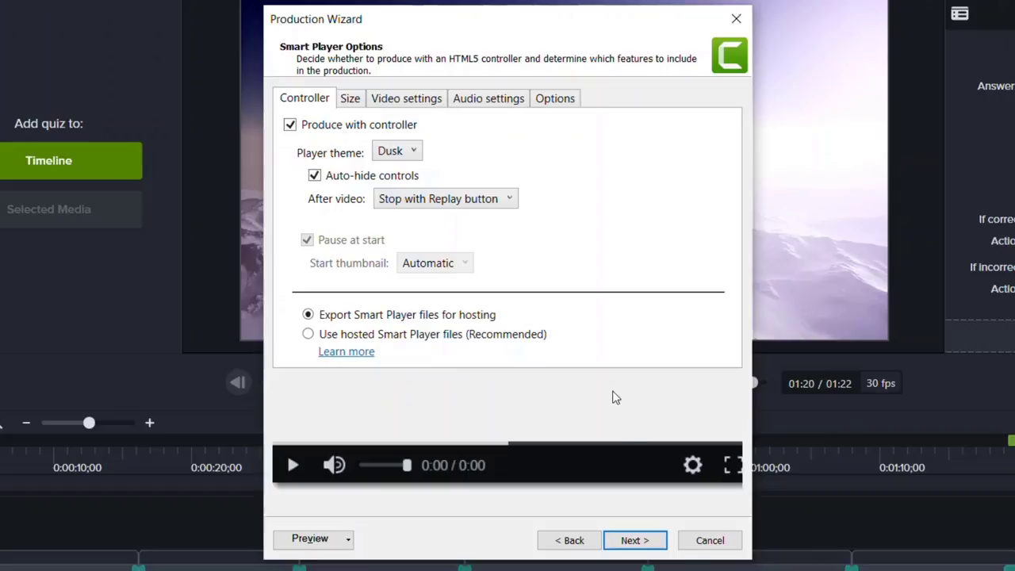
{"action": "left_click", "coordinate": [354, 104]}
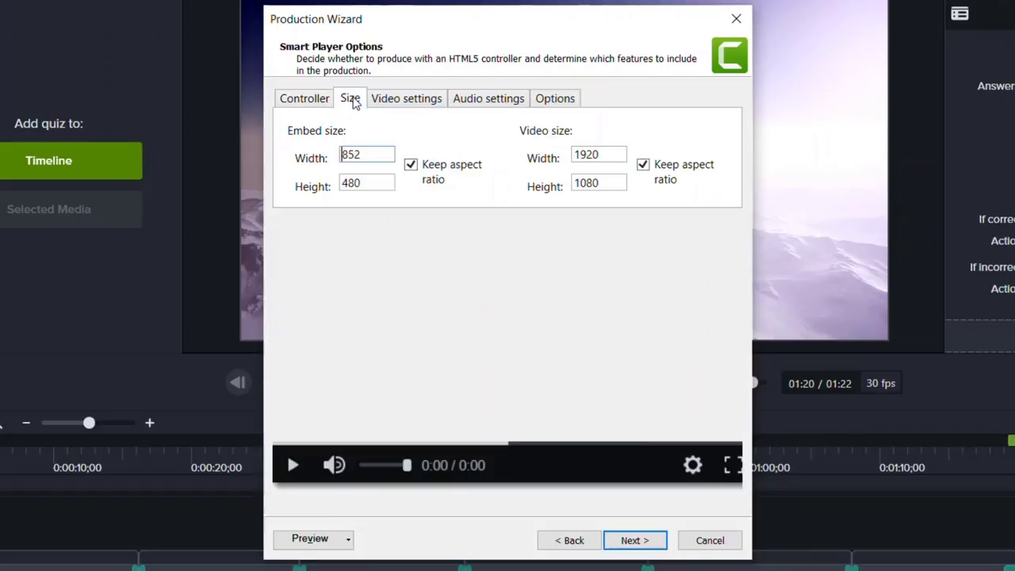
{"action": "left_click", "coordinate": [427, 104]}
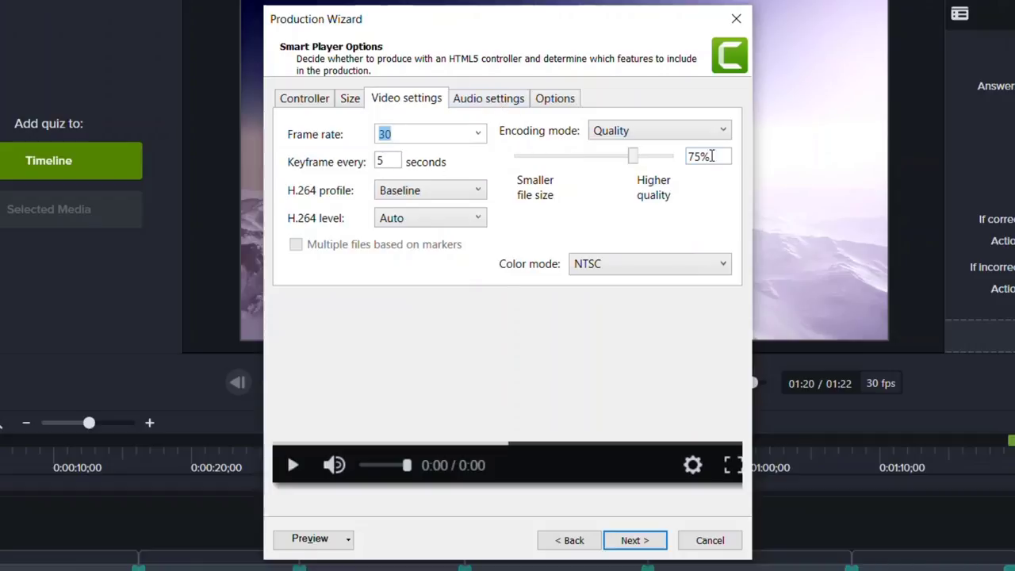
{"action": "left_click", "coordinate": [484, 101]}
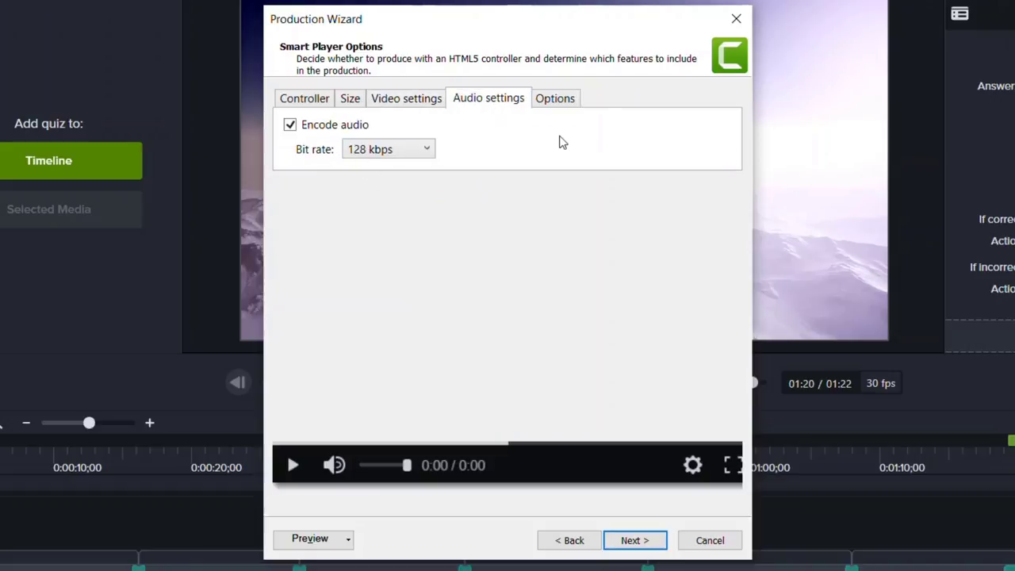
{"action": "left_click", "coordinate": [635, 540]}
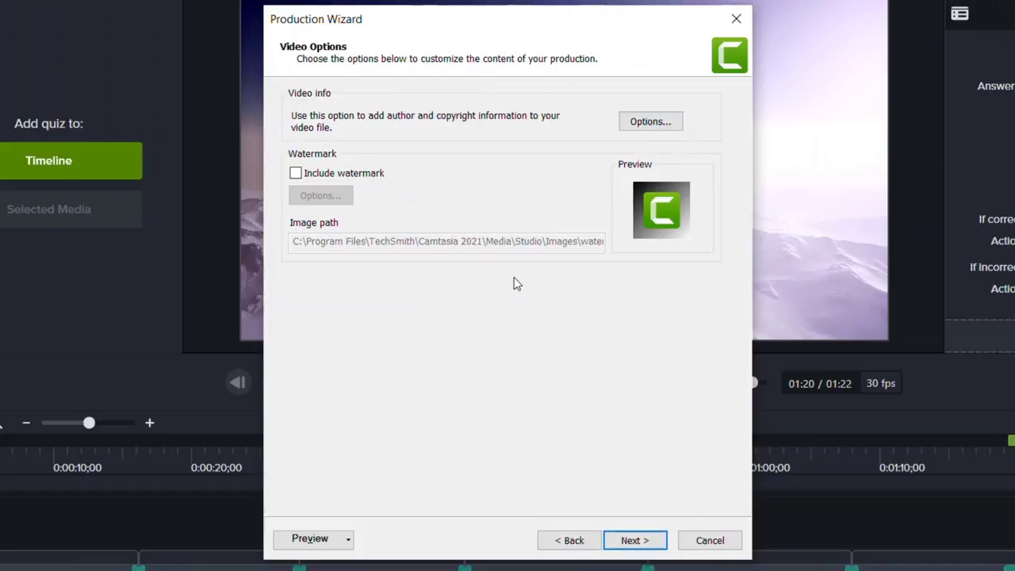
Open the SCORM manifest options and set the course title to Canada.
{"action": "left_click", "coordinate": [651, 542]}
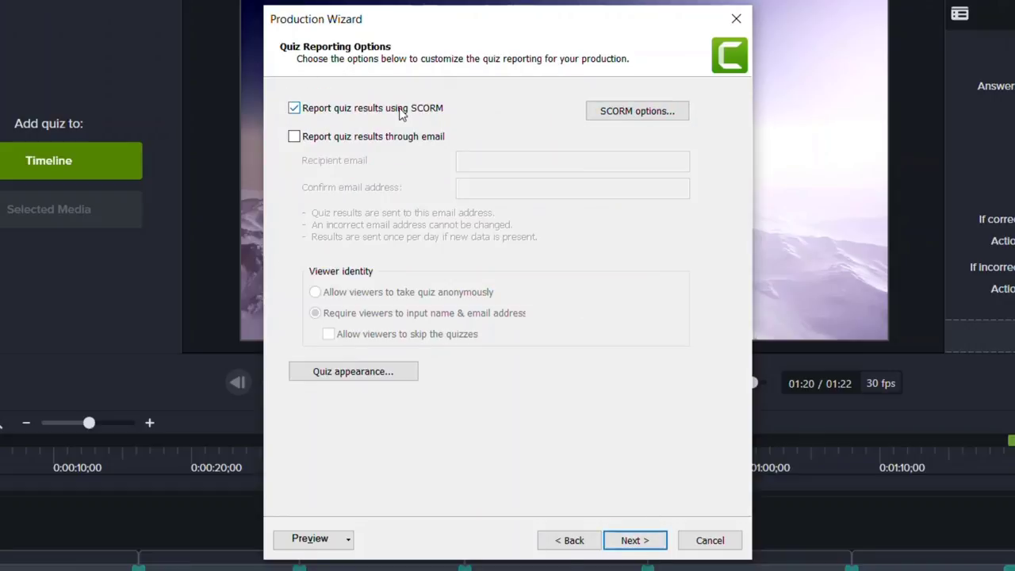
{"action": "left_click", "coordinate": [637, 113]}
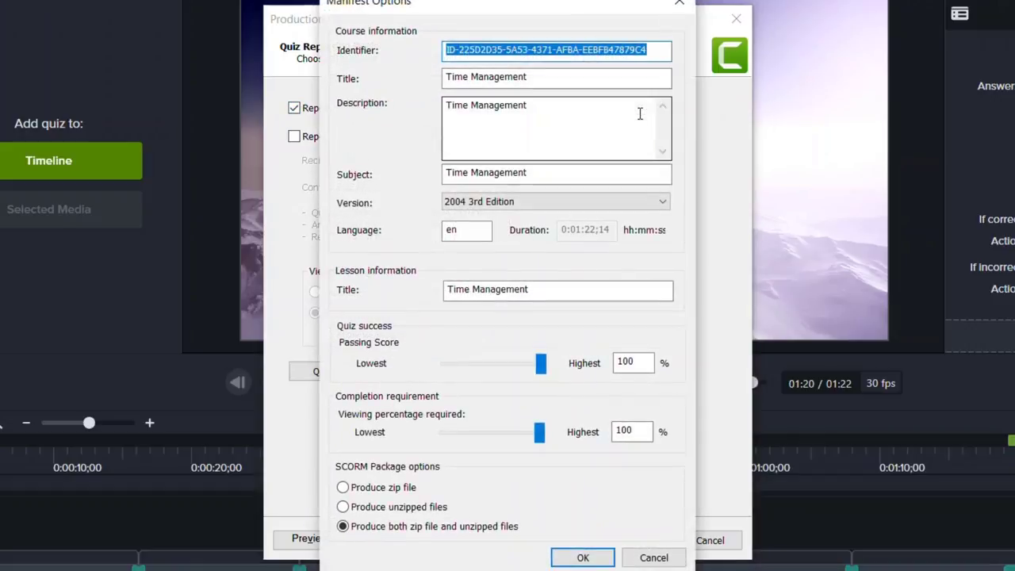
{"action": "key", "text": "Tab"}
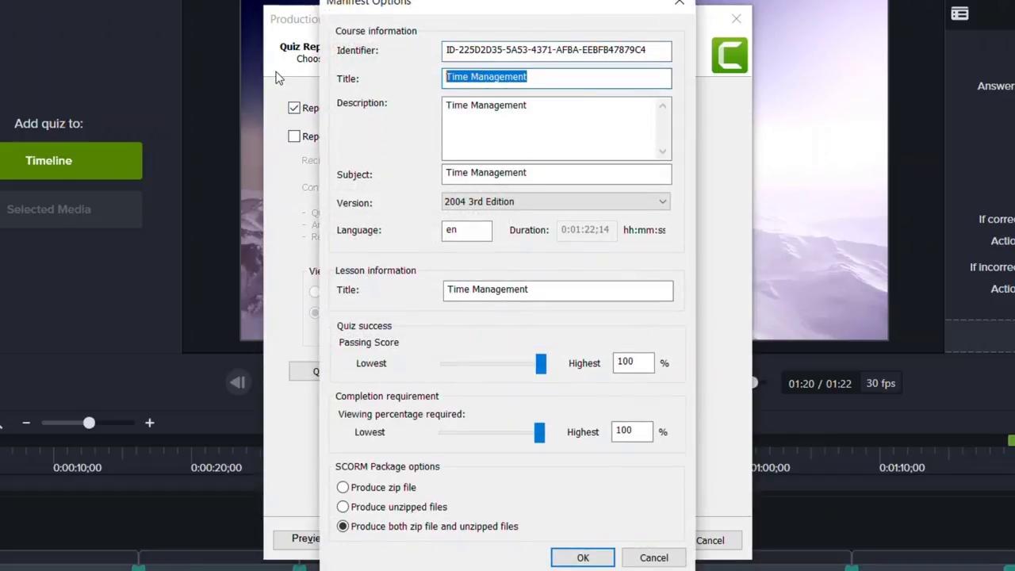
{"action": "type", "text": "Canada"}
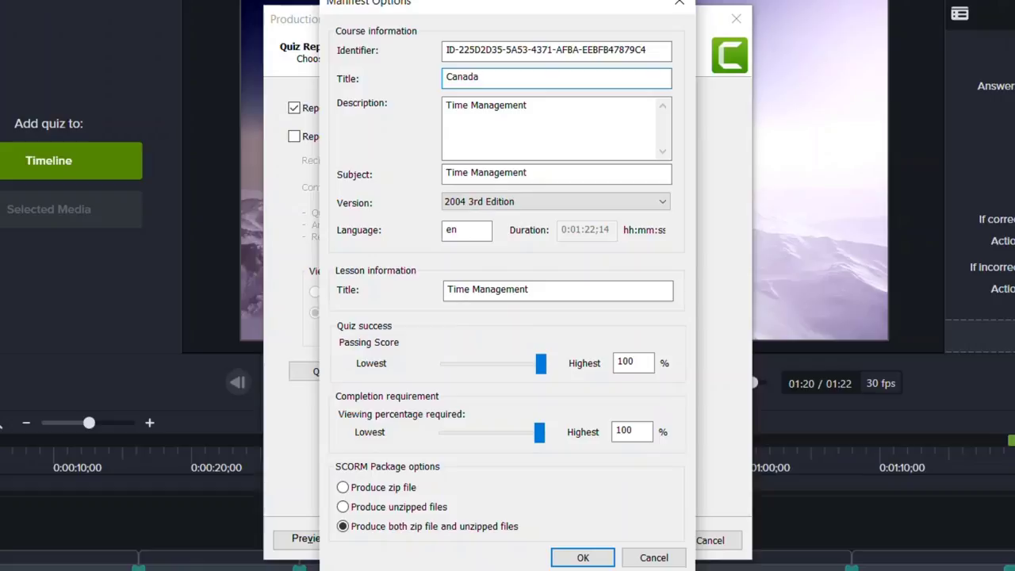
{"action": "key", "text": "ctrl+a"}
{"action": "key", "text": "ctrl+c"}
Set description, subject and lesson title to Canada, choose zip-only output and confirm.
{"action": "left_click", "coordinate": [525, 113]}
{"action": "key", "text": "ctrl+a"}
{"action": "key", "text": "ctrl+v"}
{"action": "left_click", "coordinate": [495, 172]}
{"action": "key", "text": "ctrl+a"}
{"action": "key", "text": "ctrl+v"}
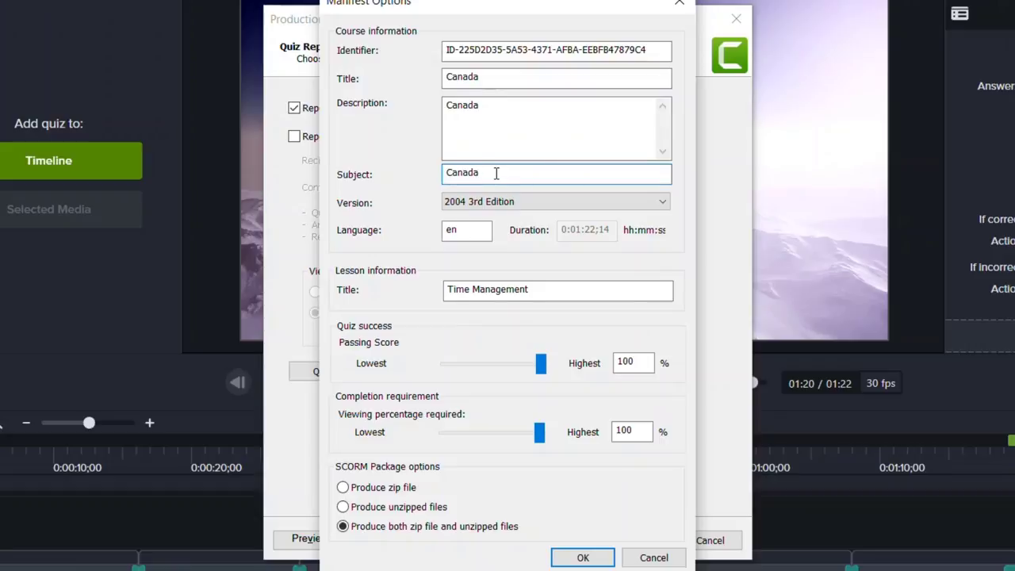
{"action": "left_click", "coordinate": [544, 290]}
{"action": "key", "text": "ctrl+a"}
{"action": "key", "text": "ctrl+v"}
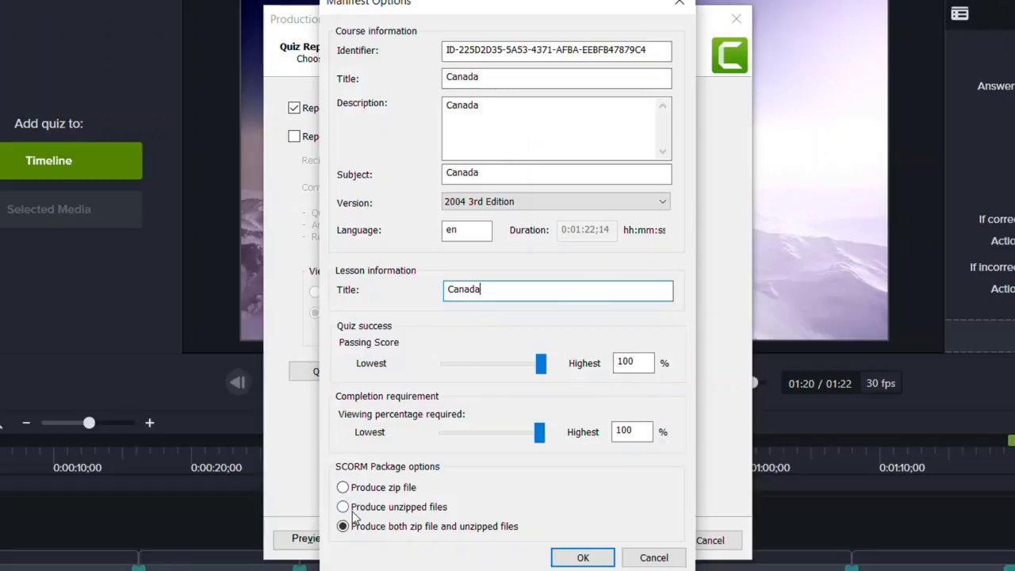
{"action": "left_click", "coordinate": [382, 488]}
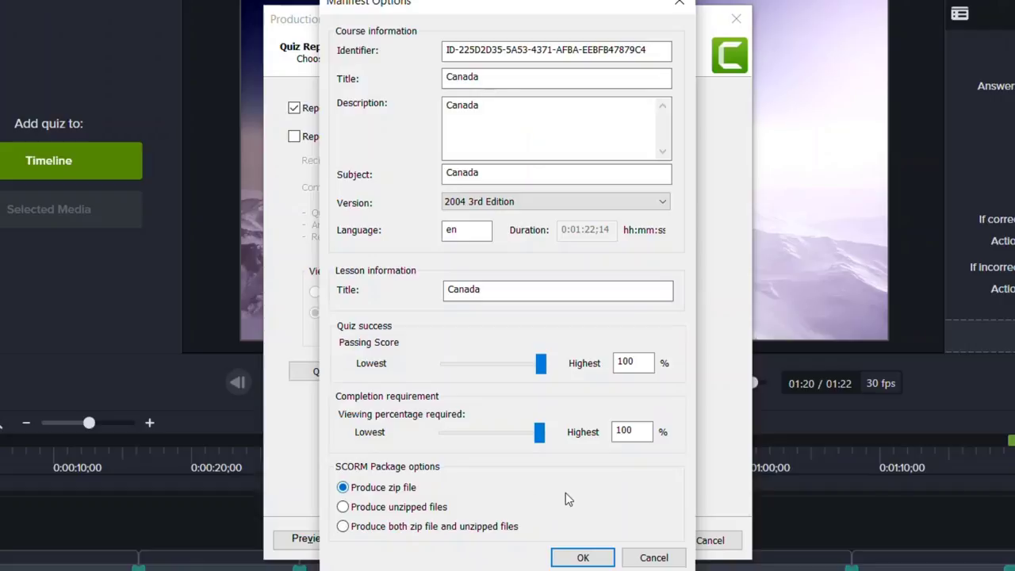
{"action": "left_click", "coordinate": [582, 556]}
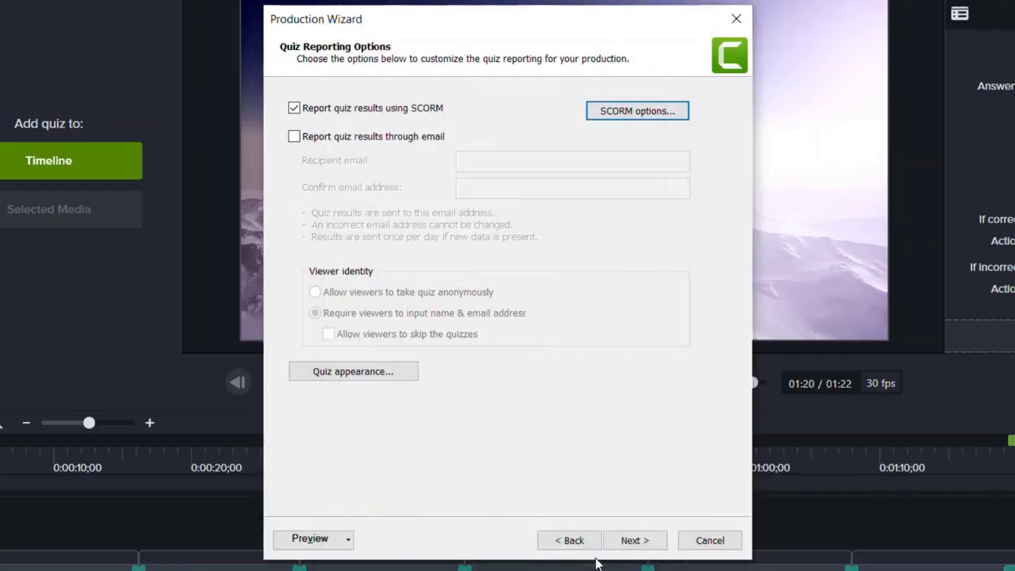
Render Canada Quiz.zip into the desktop Canada Quiz folder and close the results.
{"action": "left_click", "coordinate": [639, 546]}
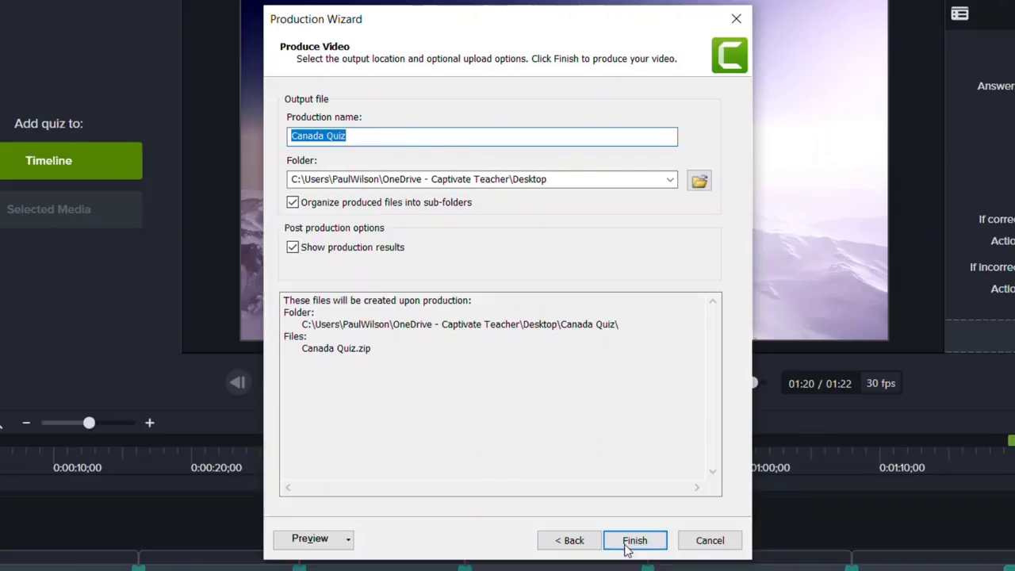
{"action": "left_click", "coordinate": [654, 540]}
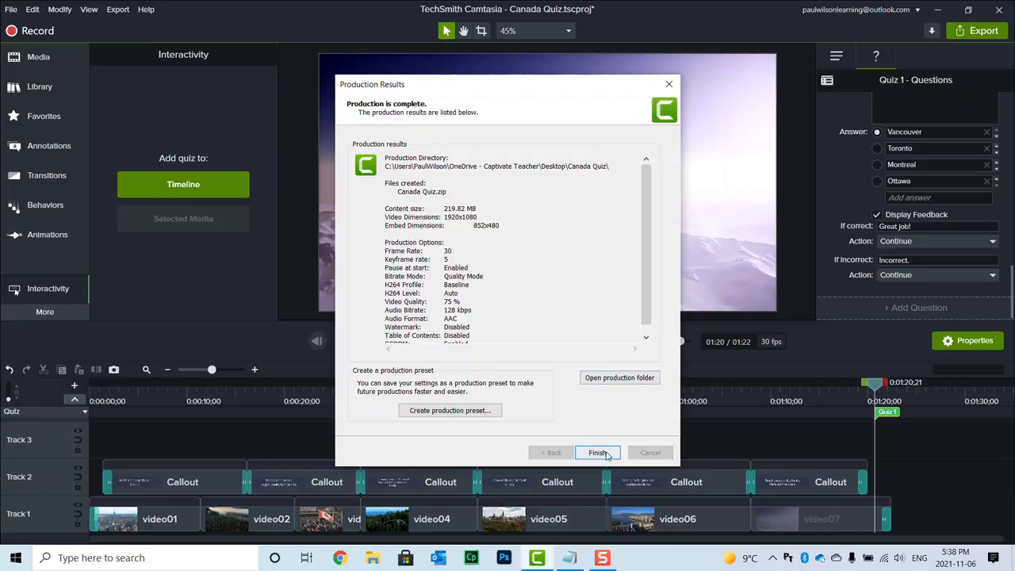
{"action": "left_click", "coordinate": [601, 452]}
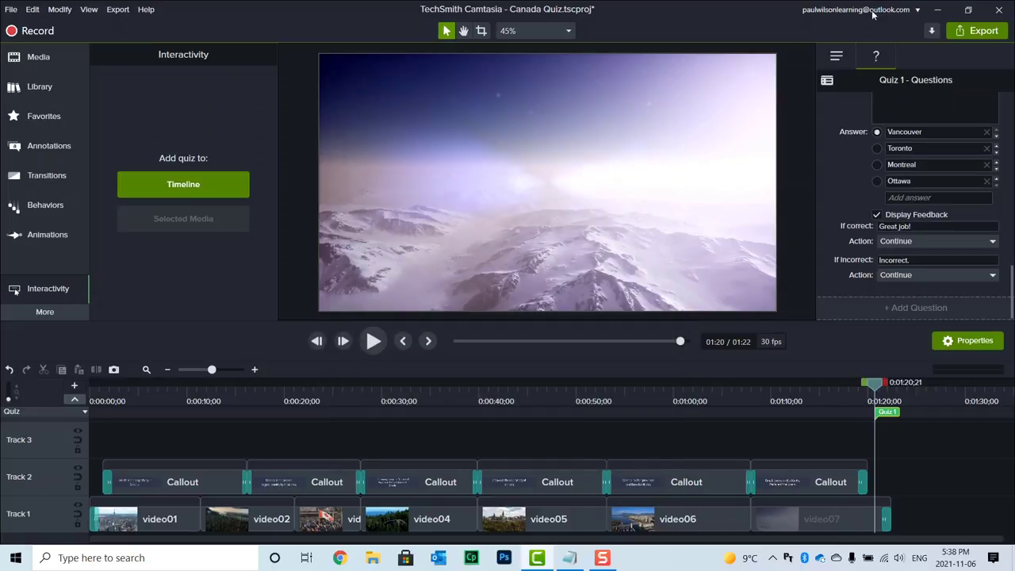
Minimize Camtasia and bring up Chrome, resized so the desktop folder shows.
{"action": "left_click", "coordinate": [939, 9]}
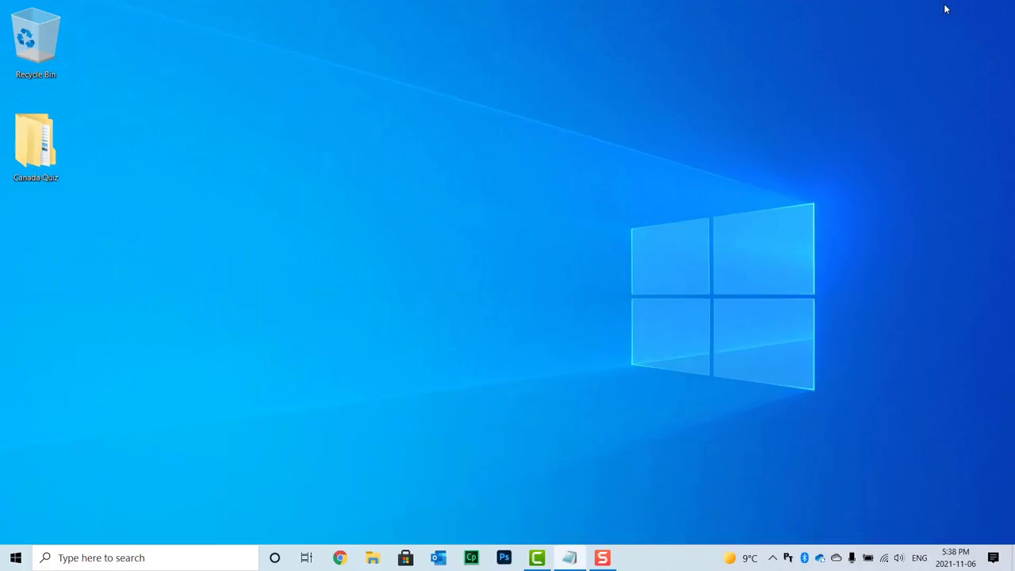
{"action": "left_click", "coordinate": [340, 557]}
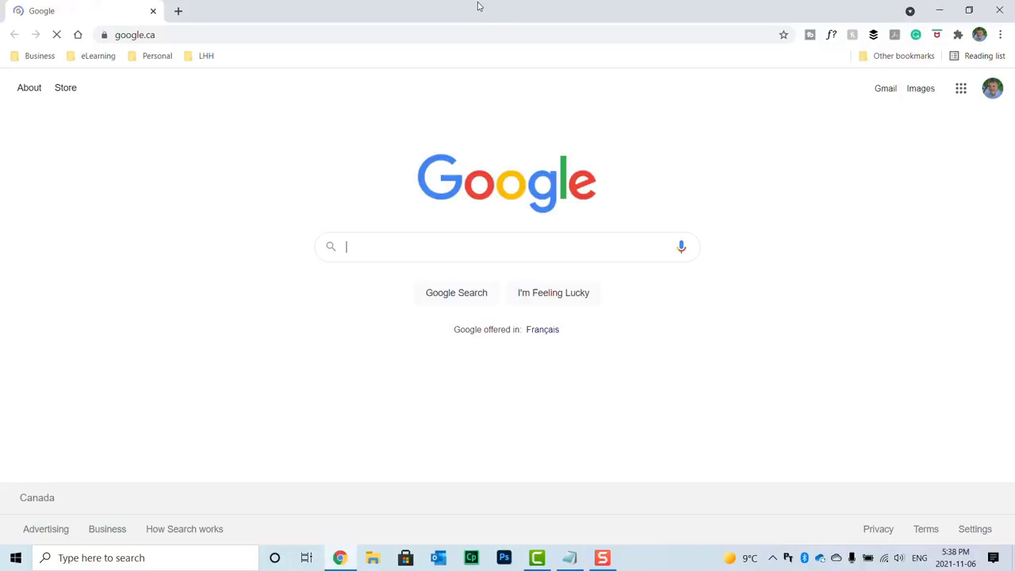
{"action": "left_click_drag", "start_coordinate": [480, 8], "coordinate": [579, 23]}
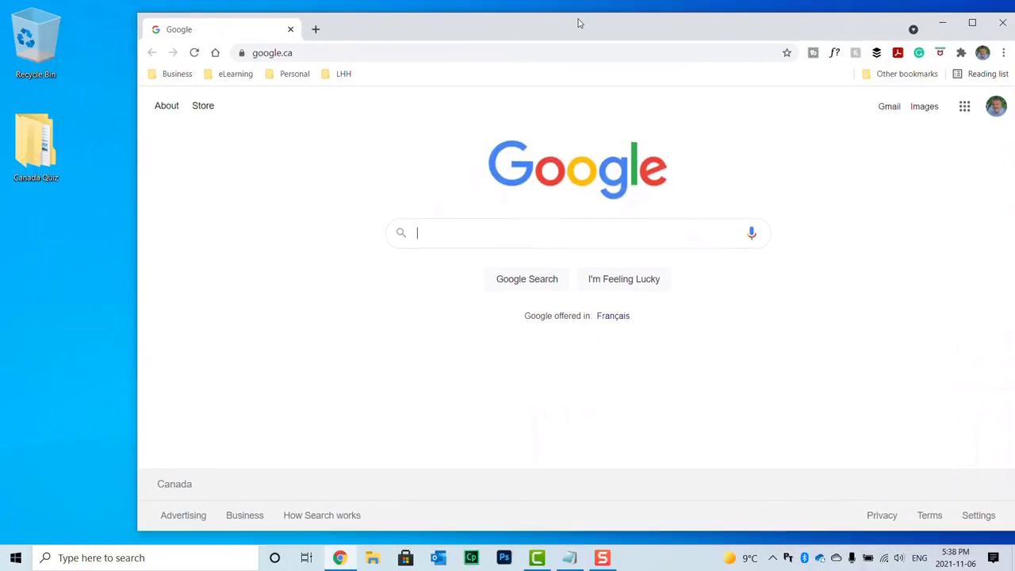
Sign in to captivateprime.adobe.com with the account email and switch to the Author role.
{"action": "left_click", "coordinate": [500, 53]}
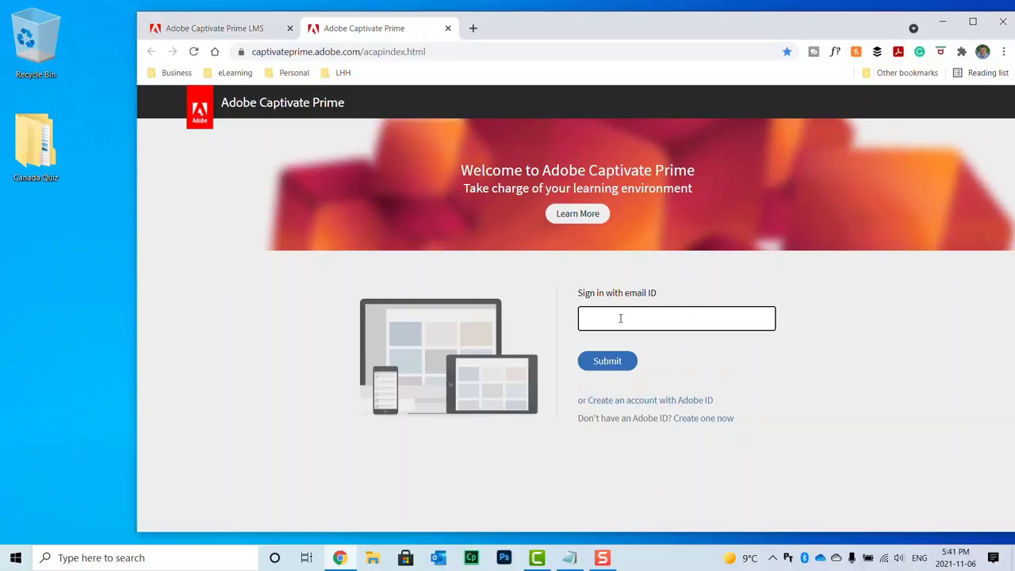
{"action": "key", "text": "Return"}
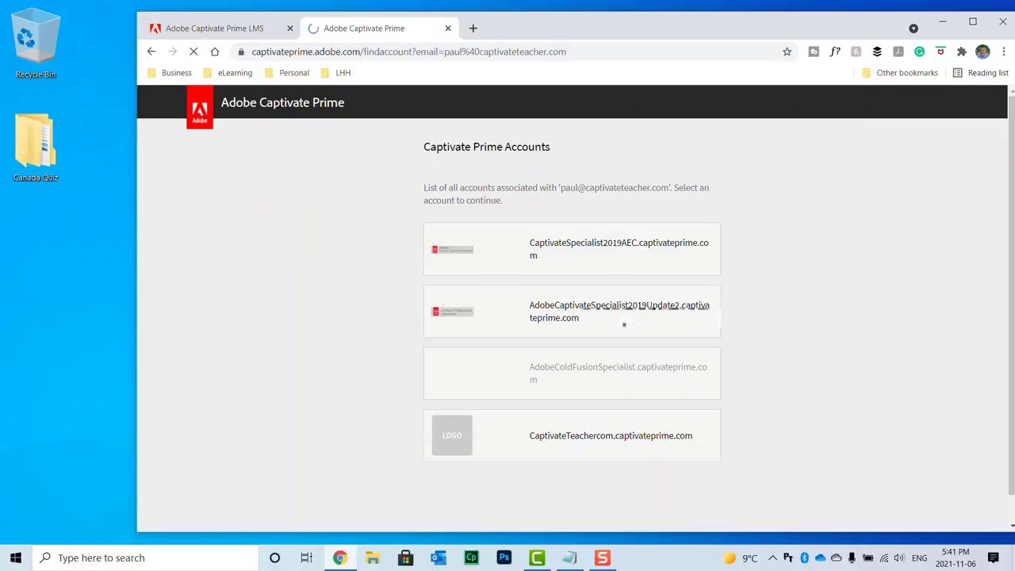
{"action": "left_click", "coordinate": [616, 449]}
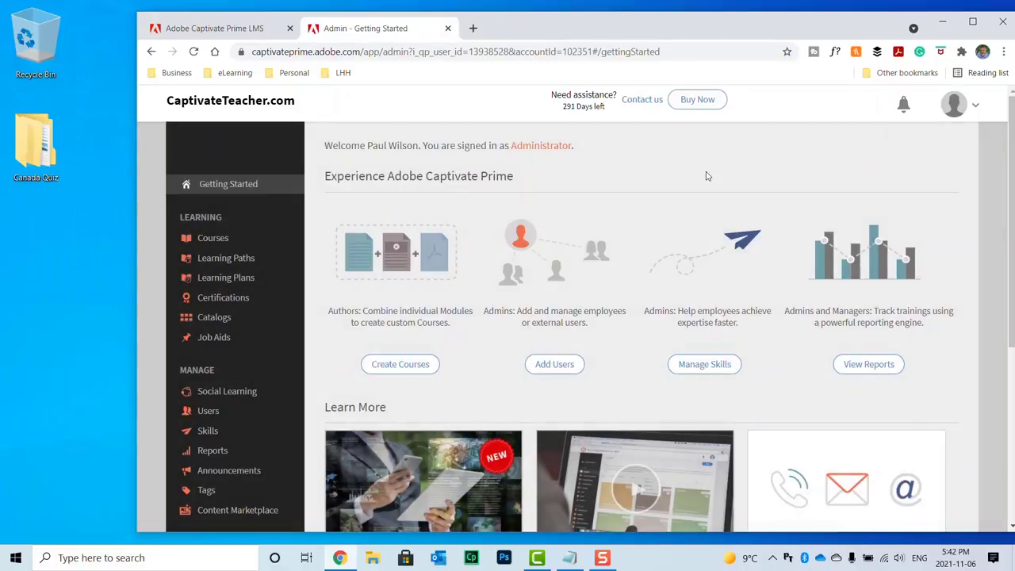
{"action": "left_click", "coordinate": [976, 107]}
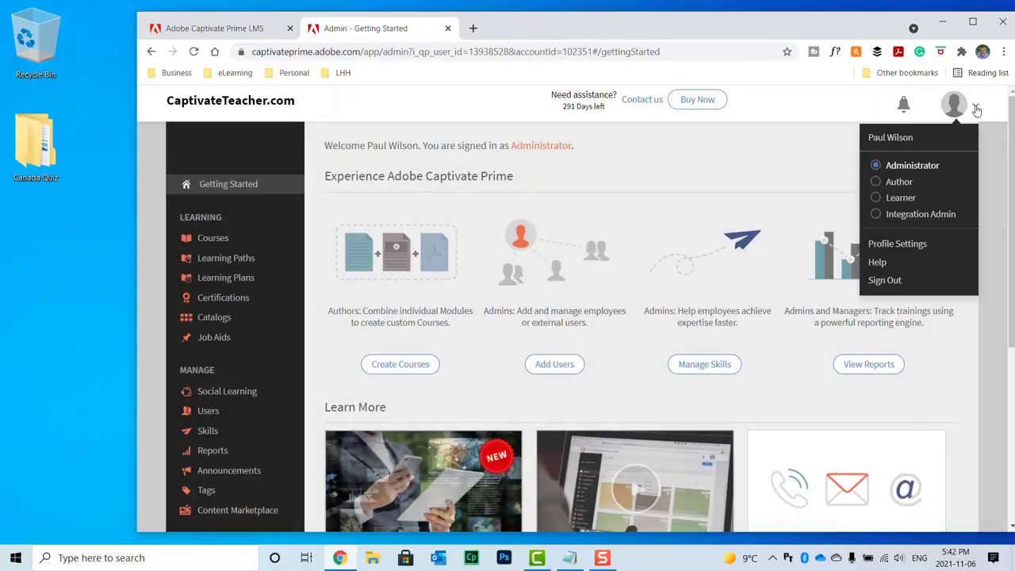
{"action": "left_click", "coordinate": [897, 183]}
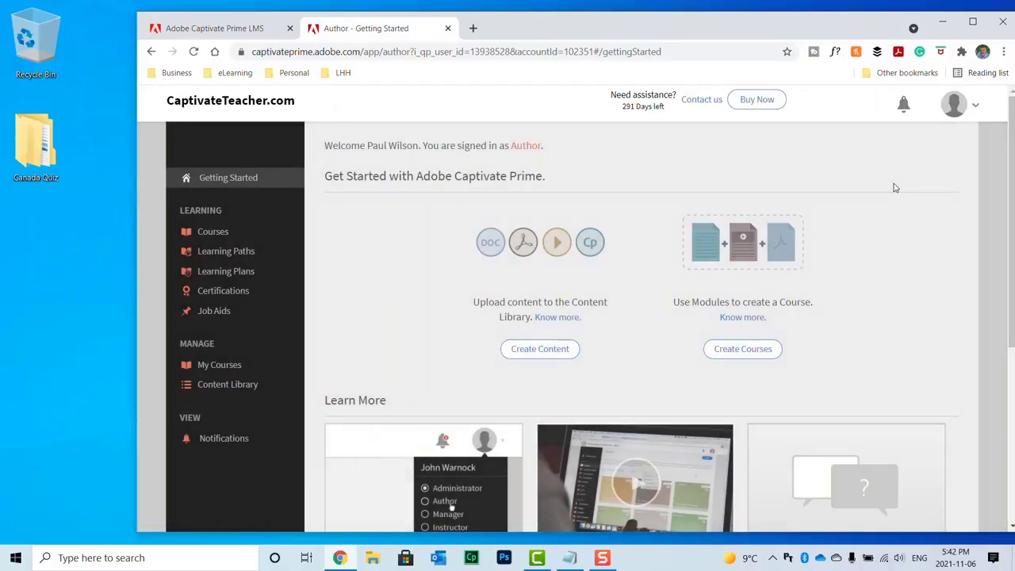
Add new Content Library content named 'Canada Quiz' with description 'Canada Quiz'.
{"action": "left_click", "coordinate": [229, 385]}
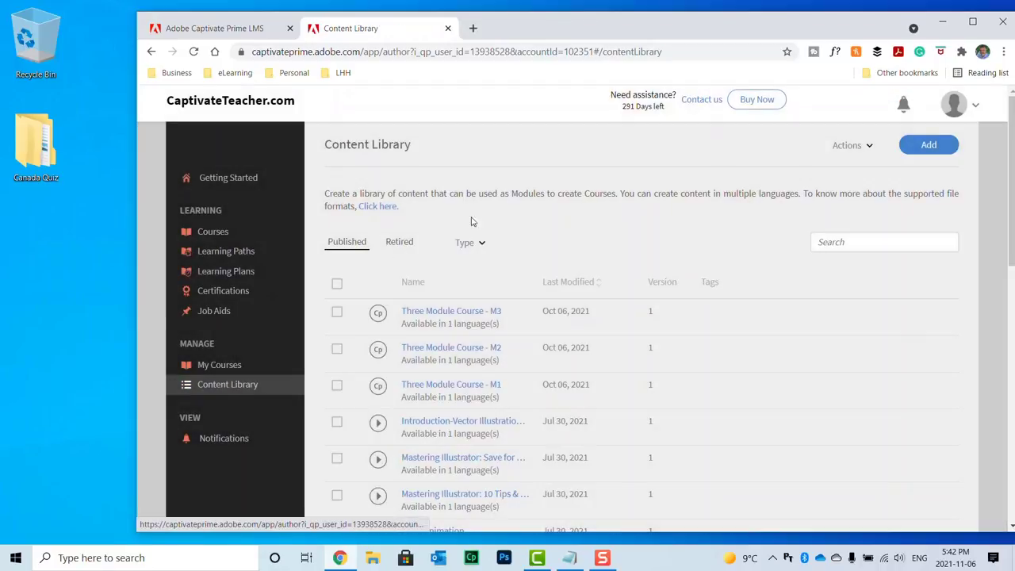
{"action": "left_click", "coordinate": [929, 146]}
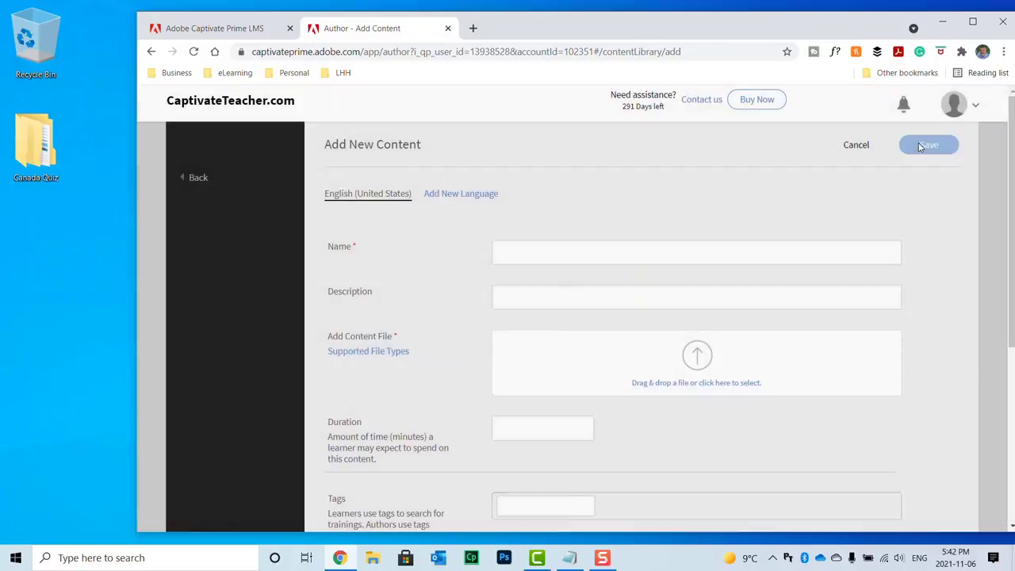
{"action": "left_click", "coordinate": [694, 249]}
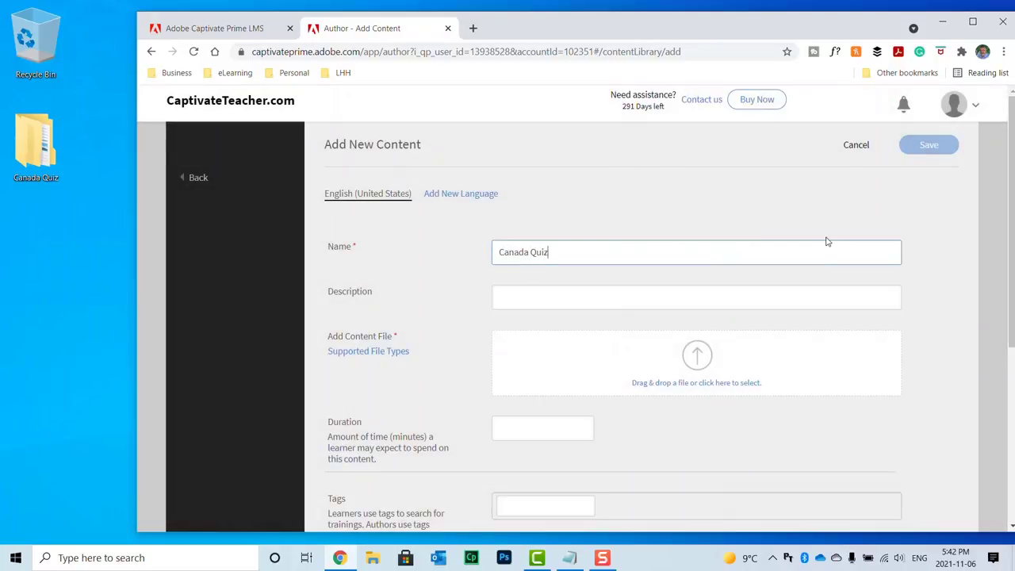
{"action": "key", "text": "ctrl+a"}
{"action": "key", "text": "ctrl+c"}
{"action": "left_click", "coordinate": [595, 296]}
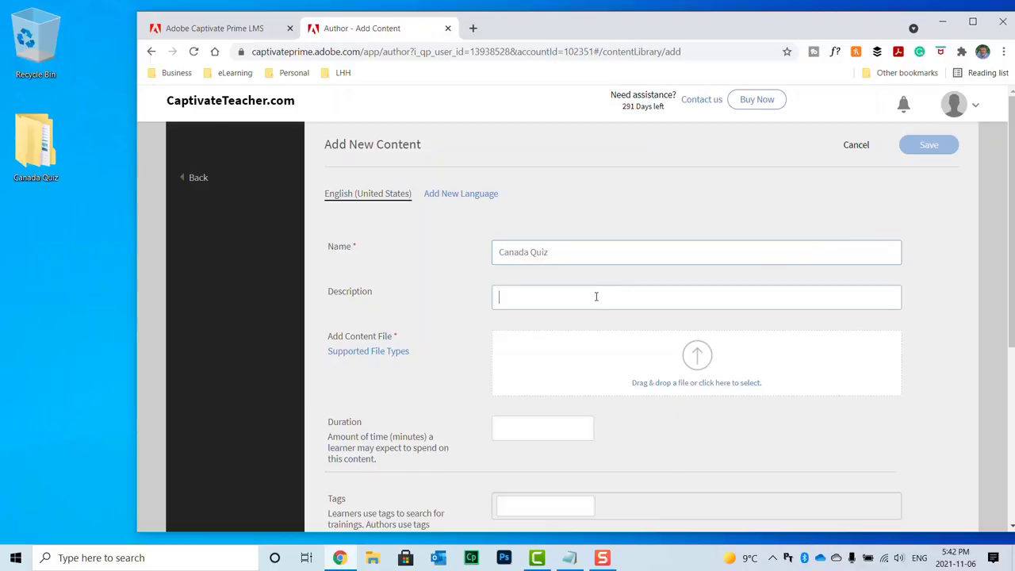
{"action": "key", "text": "ctrl+v"}
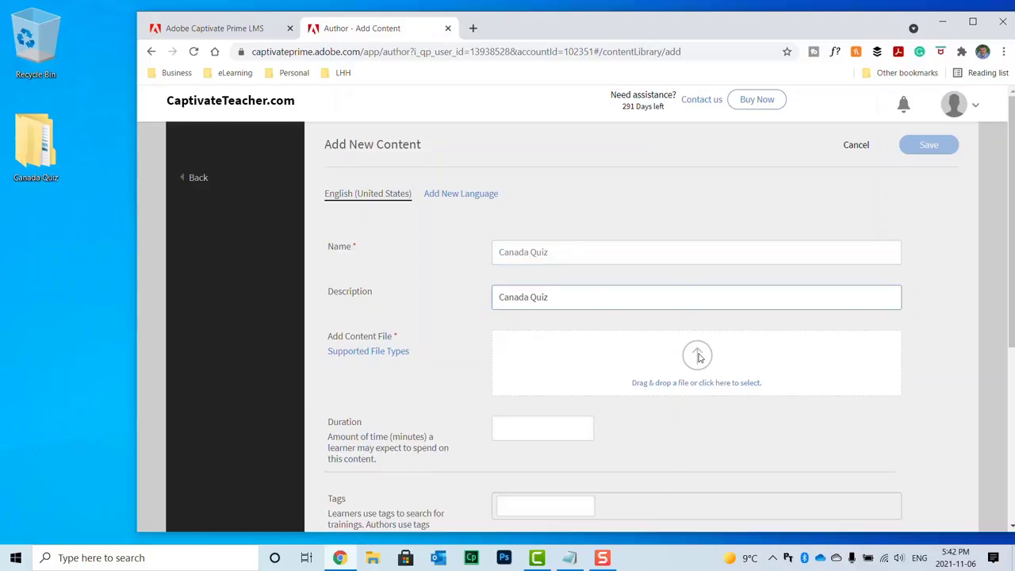
Upload Canada Quiz.zip from the desktop folder and set a 10-minute duration.
{"action": "double_click", "coordinate": [29, 153]}
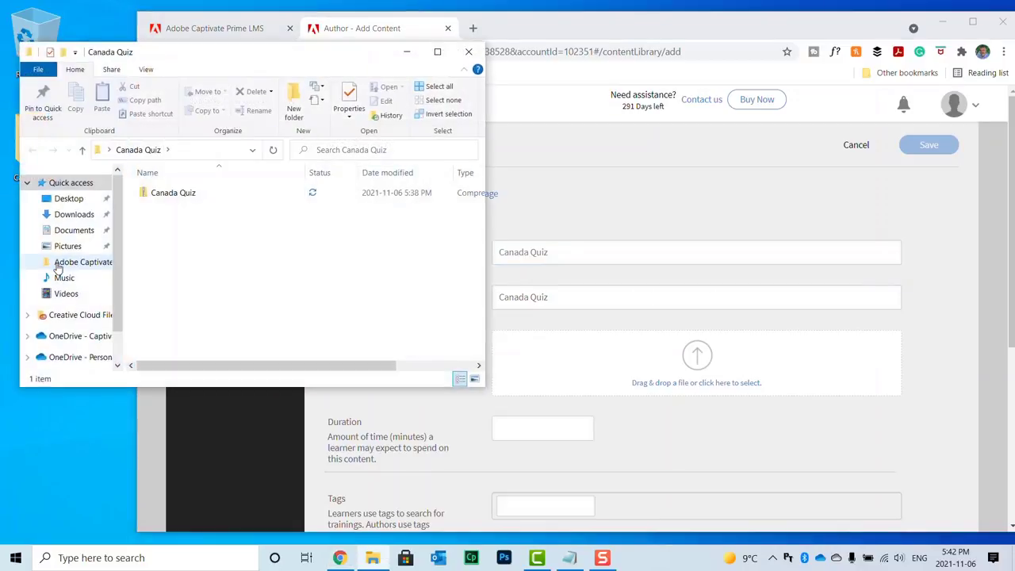
{"action": "left_click_drag", "start_coordinate": [154, 194], "coordinate": [702, 373]}
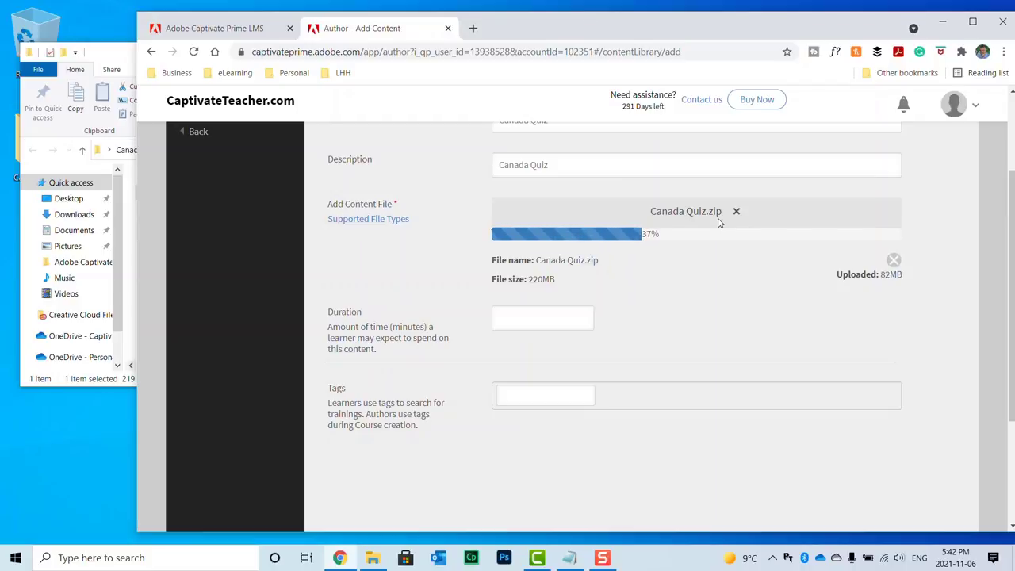
{"action": "left_click", "coordinate": [528, 317]}
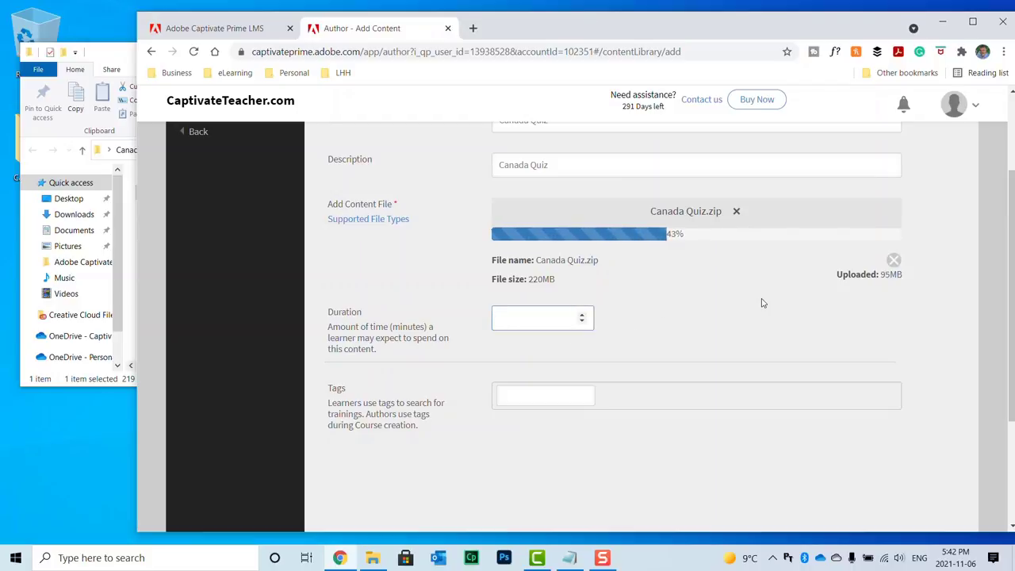
{"action": "type", "text": "10"}
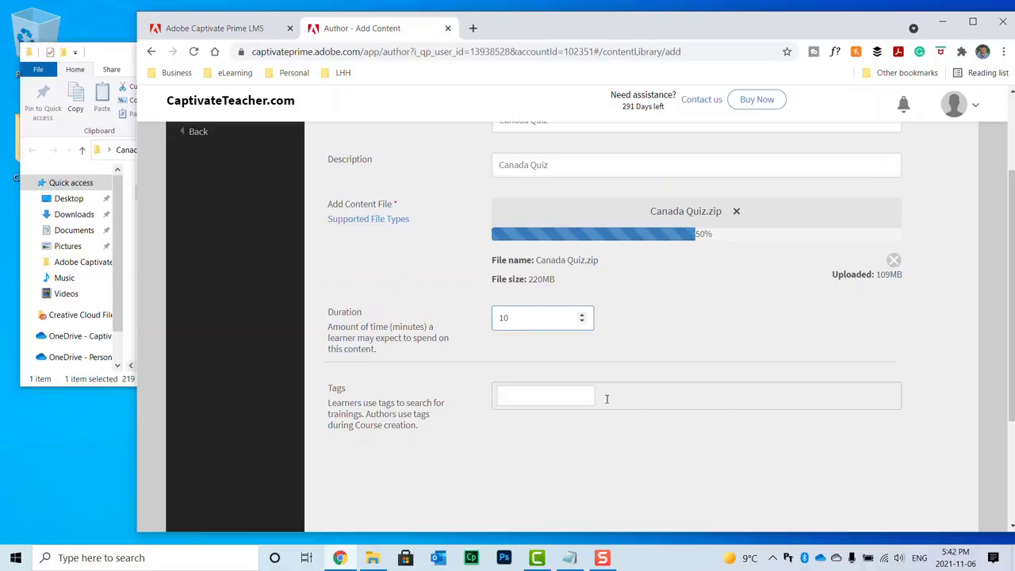
Tag the content canada and quiz and save it to the library.
{"action": "left_click", "coordinate": [554, 394]}
{"action": "type", "text": "canada"}
{"action": "key", "text": "Return"}
{"action": "type", "text": "quiz"}
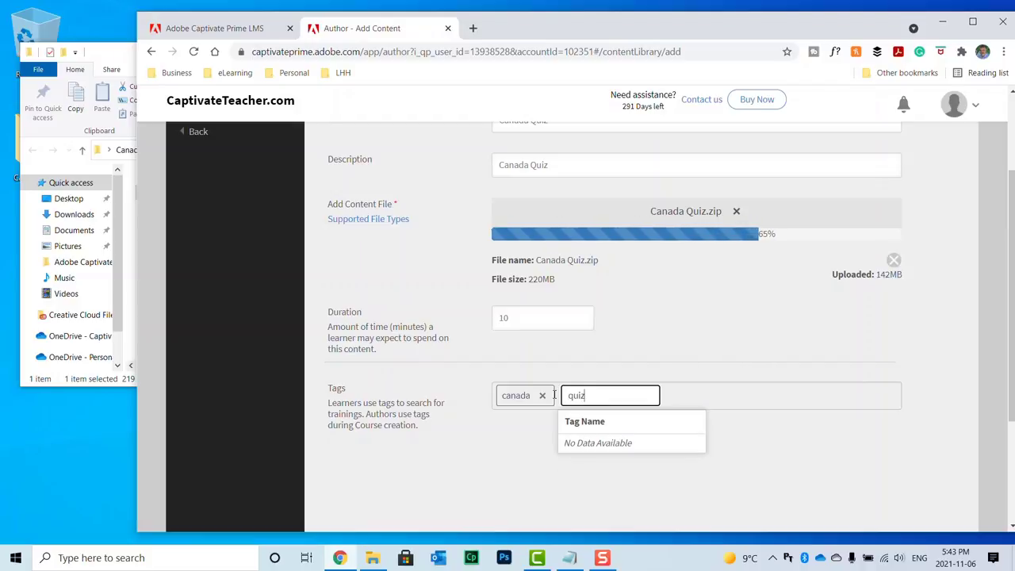
{"action": "key", "text": "Return"}
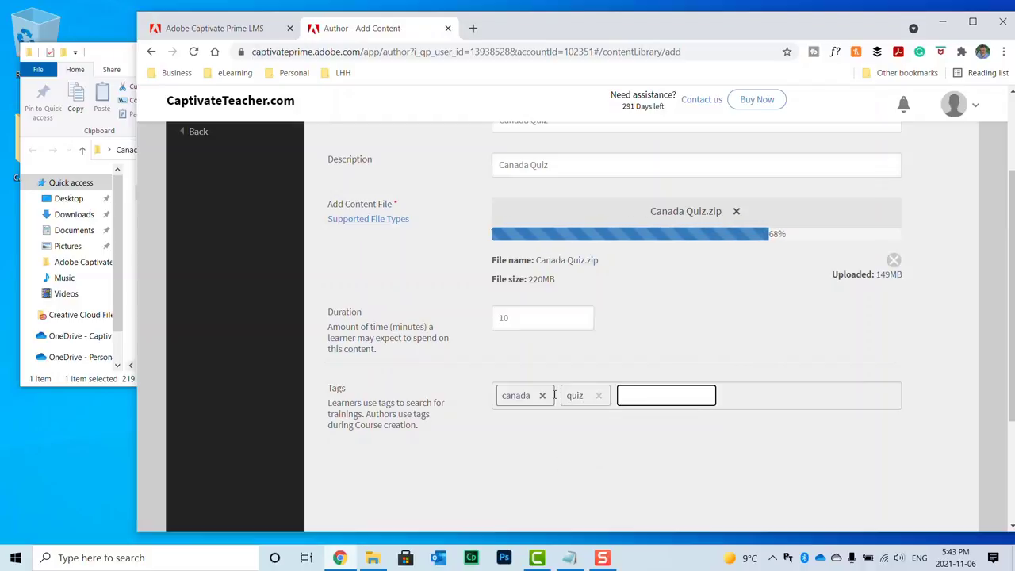
{"action": "scroll", "coordinate": [555, 399], "scroll_direction": "down", "scroll_amount": 3}
{"action": "scroll", "coordinate": [555, 399], "scroll_direction": "up", "scroll_amount": 4}
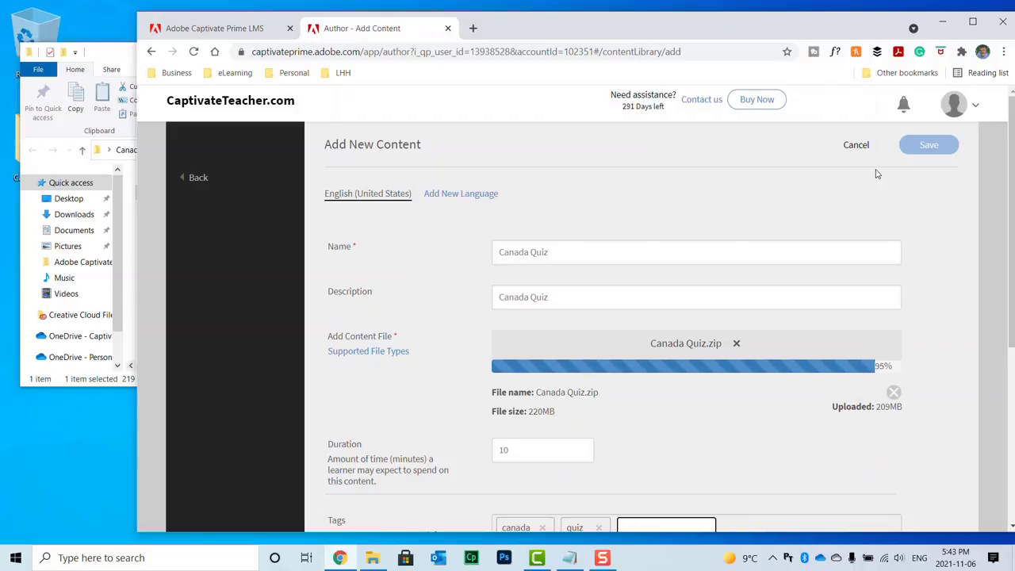
{"action": "left_click", "coordinate": [928, 147]}
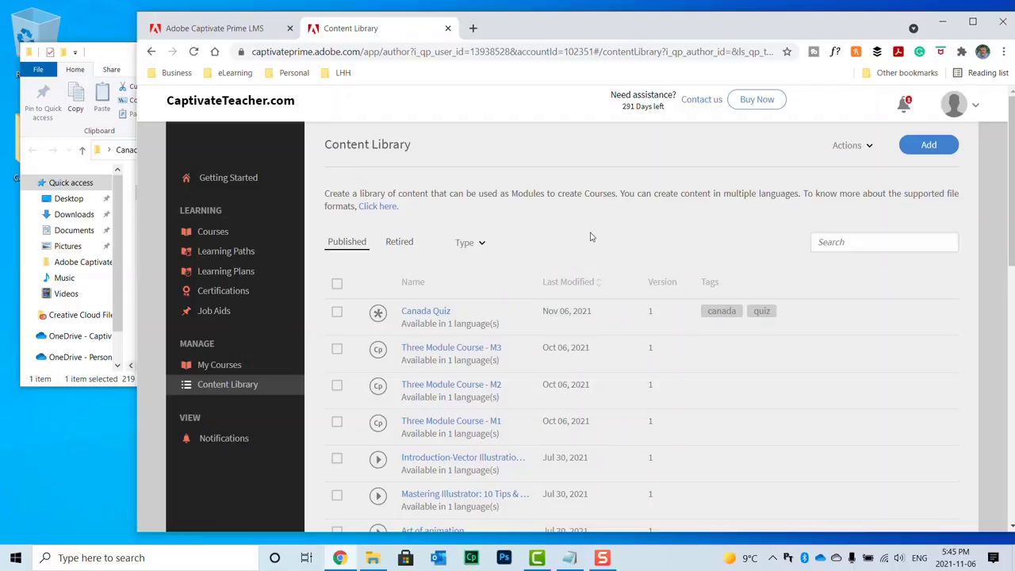
Create a new course named Canada Quiz with brief description Canada Quiz.
{"action": "left_click", "coordinate": [222, 235]}
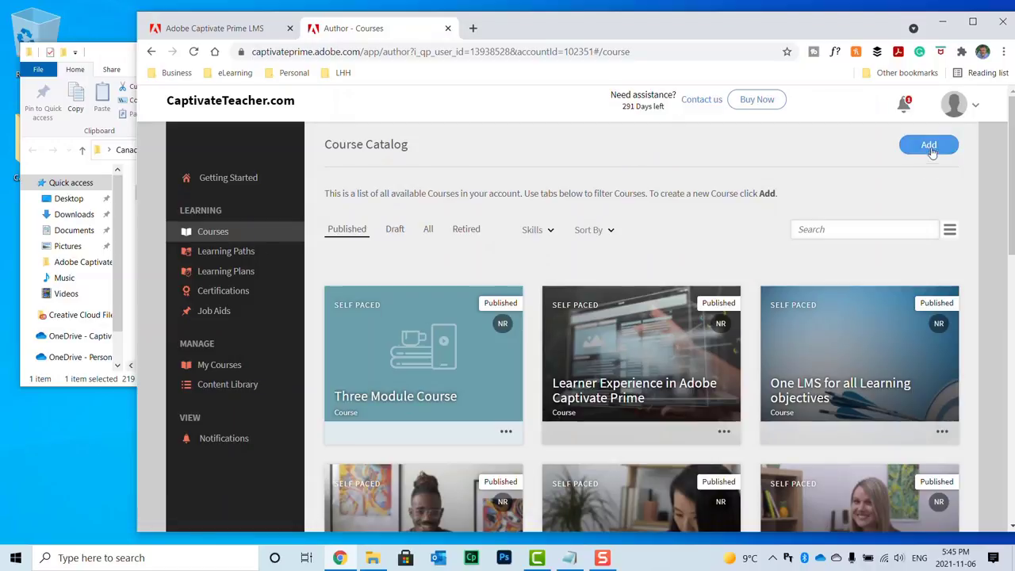
{"action": "left_click", "coordinate": [931, 142]}
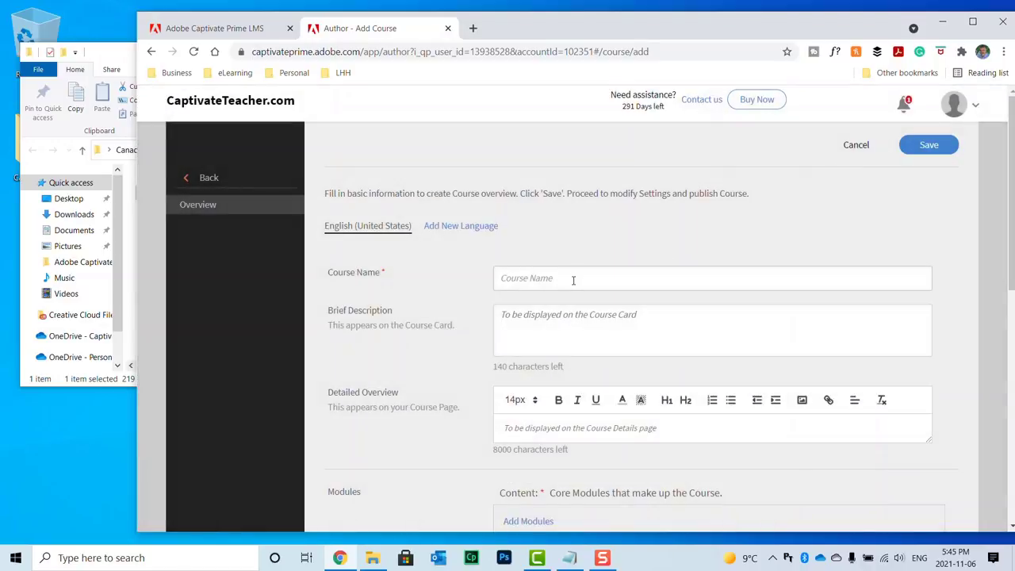
{"action": "left_click", "coordinate": [574, 279]}
{"action": "key", "text": "ctrl+v"}
{"action": "left_click", "coordinate": [570, 310]}
{"action": "key", "text": "ctrl+v"}
{"action": "scroll", "coordinate": [611, 330], "scroll_direction": "down", "scroll_amount": 3}
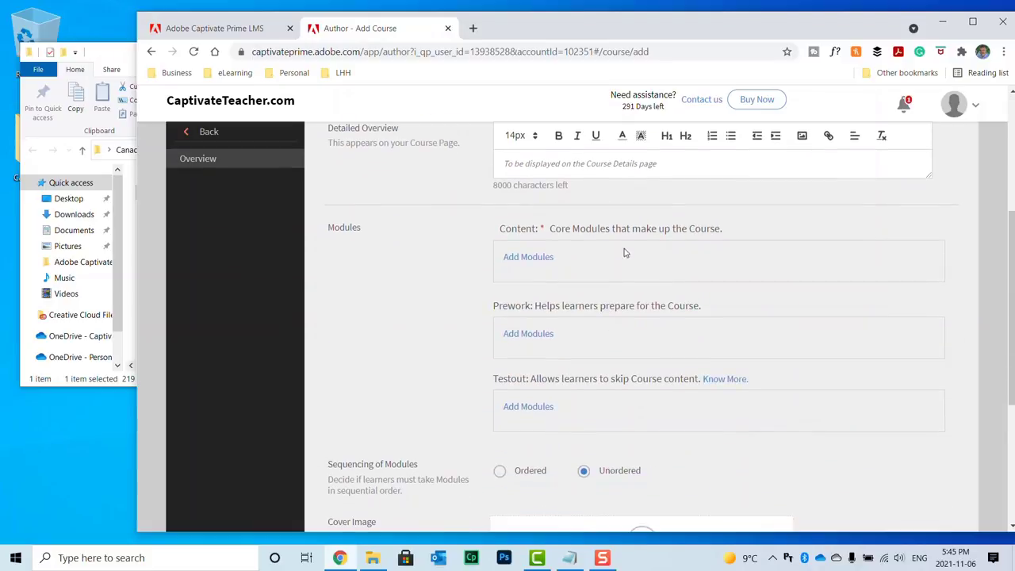
Add the Canada Quiz self-paced module as core content and save the course overview.
{"action": "left_click", "coordinate": [527, 256]}
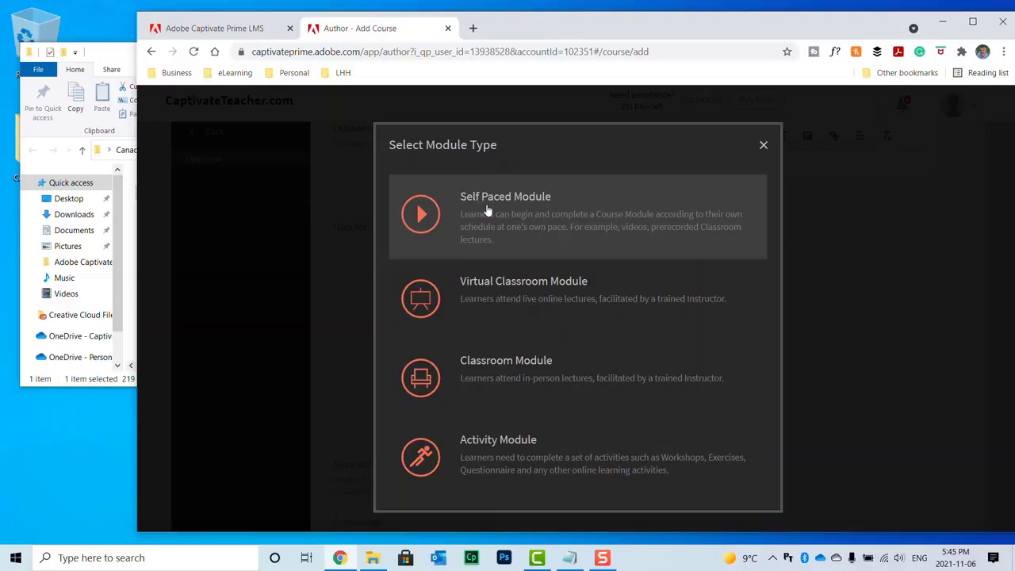
{"action": "left_click", "coordinate": [487, 209]}
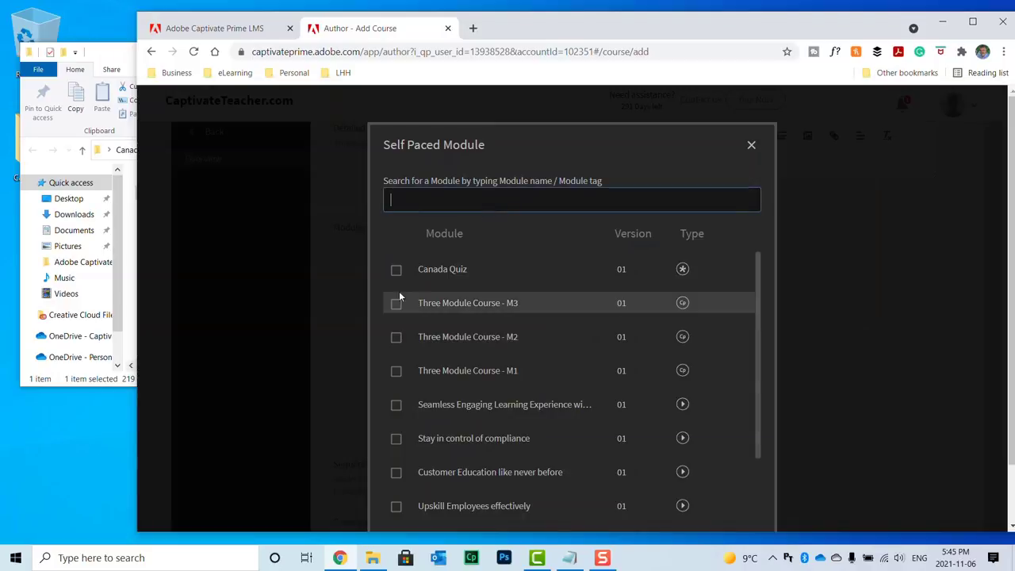
{"action": "left_click", "coordinate": [395, 270]}
{"action": "scroll", "coordinate": [680, 341], "scroll_direction": "down", "scroll_amount": 5}
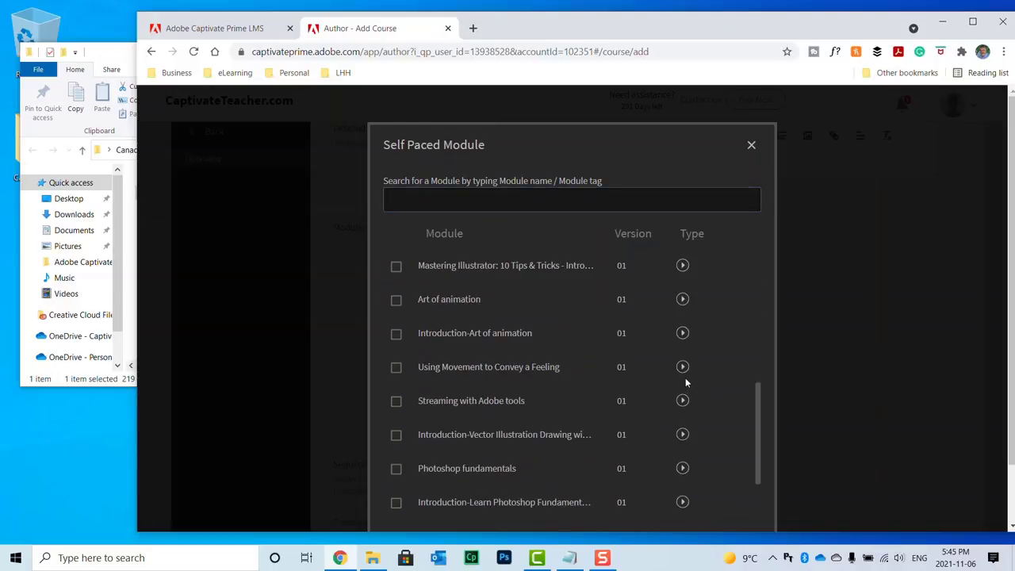
{"action": "scroll", "coordinate": [686, 382], "scroll_direction": "down", "scroll_amount": 3}
{"action": "left_click", "coordinate": [721, 494]}
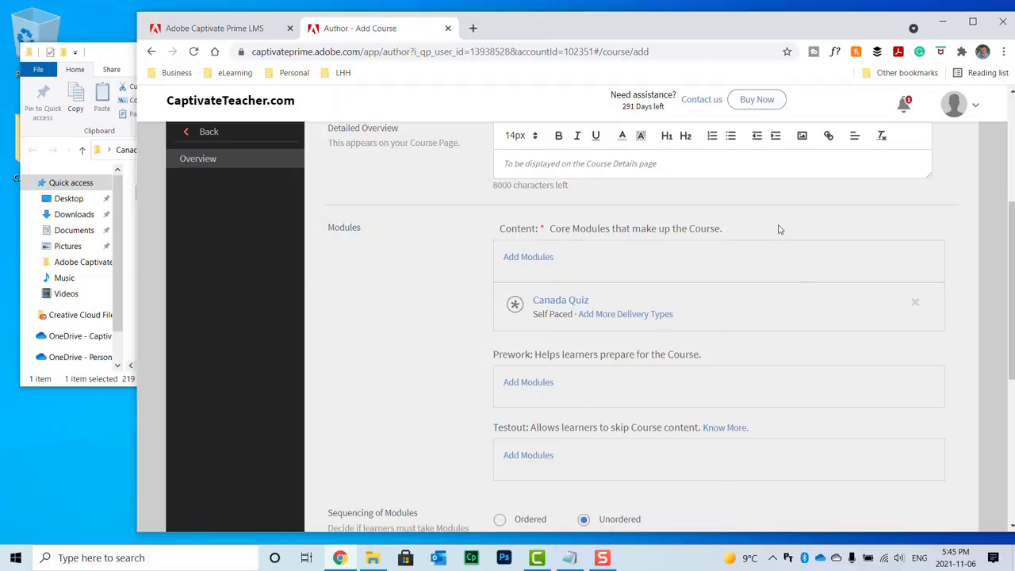
{"action": "scroll", "coordinate": [779, 230], "scroll_direction": "down", "scroll_amount": 4}
{"action": "scroll", "coordinate": [778, 230], "scroll_direction": "up", "scroll_amount": 8}
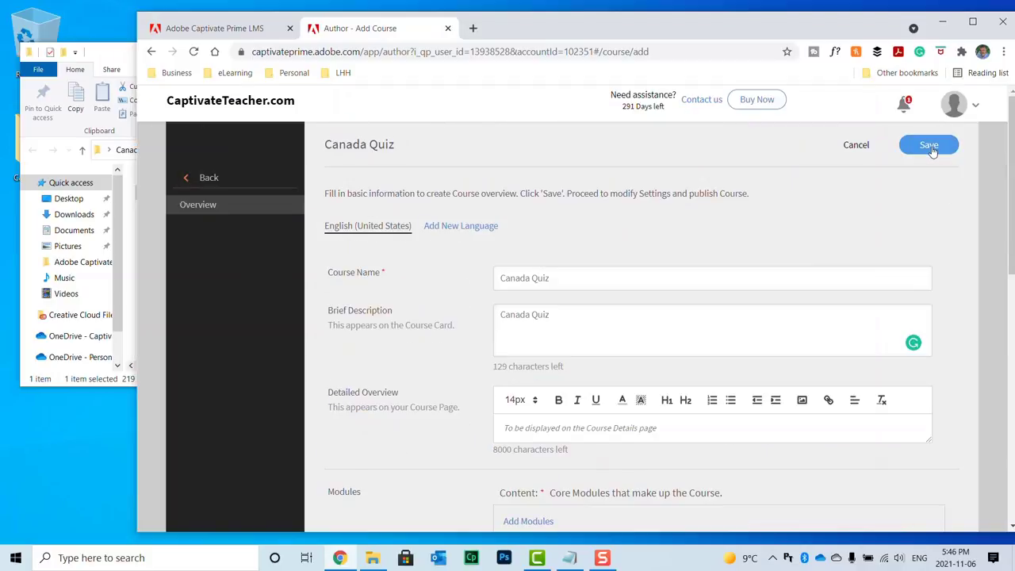
{"action": "left_click", "coordinate": [929, 146]}
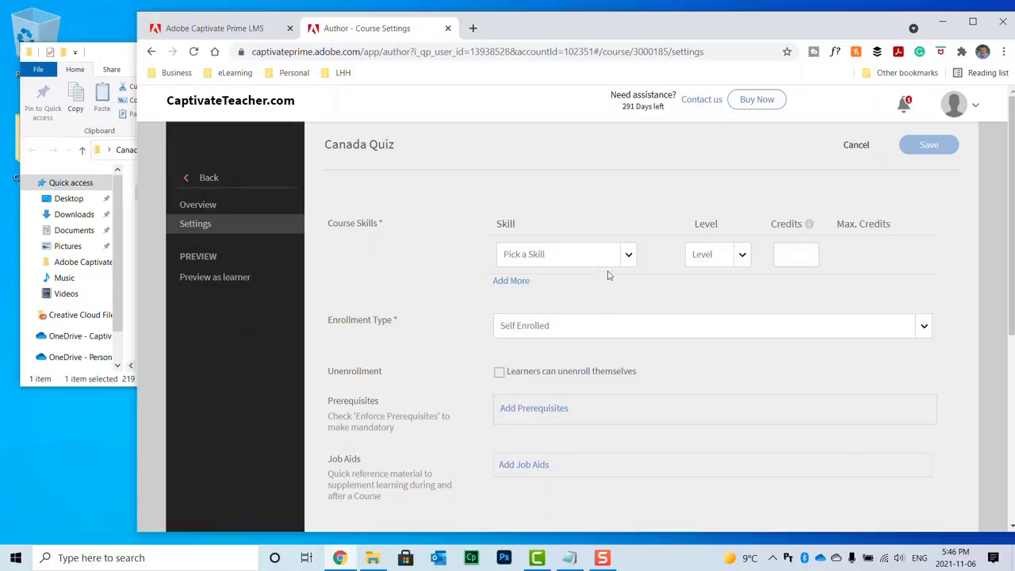
Set skill General at level 1, allow self-unenrollment, save and publish the course.
{"action": "left_click", "coordinate": [627, 255]}
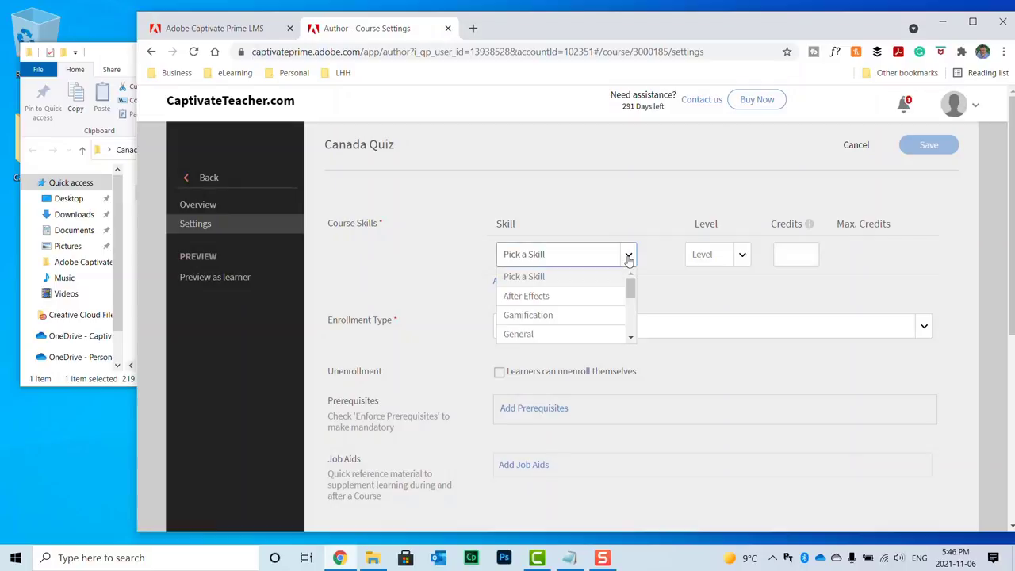
{"action": "left_click", "coordinate": [537, 332]}
{"action": "left_click", "coordinate": [715, 254]}
{"action": "left_click", "coordinate": [704, 299]}
{"action": "left_click", "coordinate": [498, 371]}
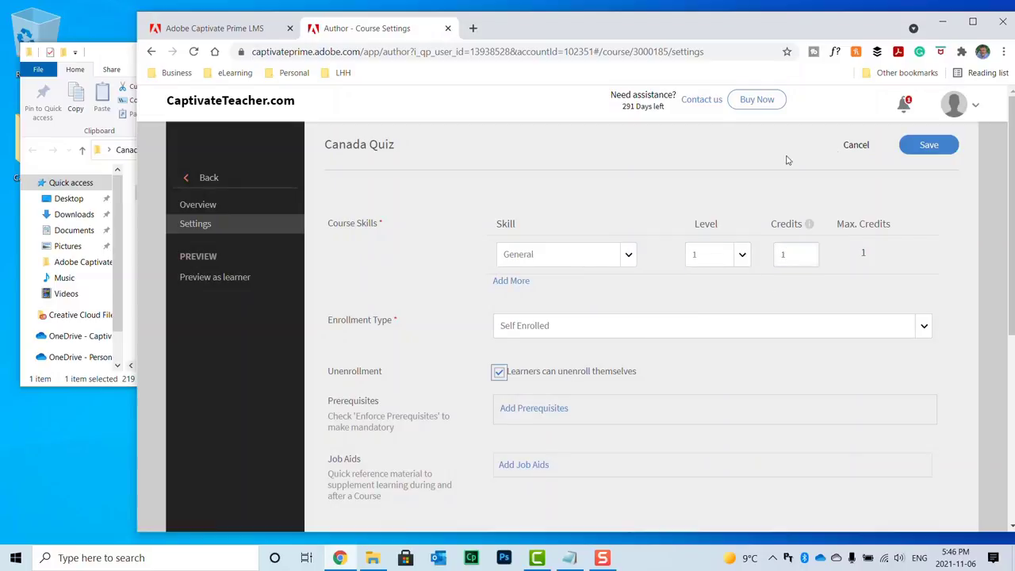
{"action": "left_click", "coordinate": [929, 146]}
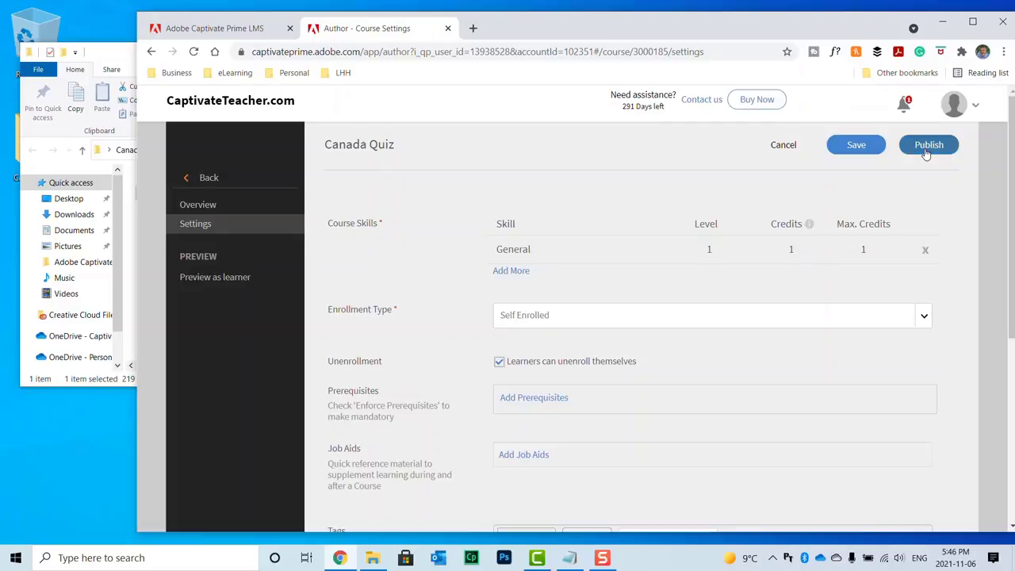
{"action": "left_click", "coordinate": [926, 151]}
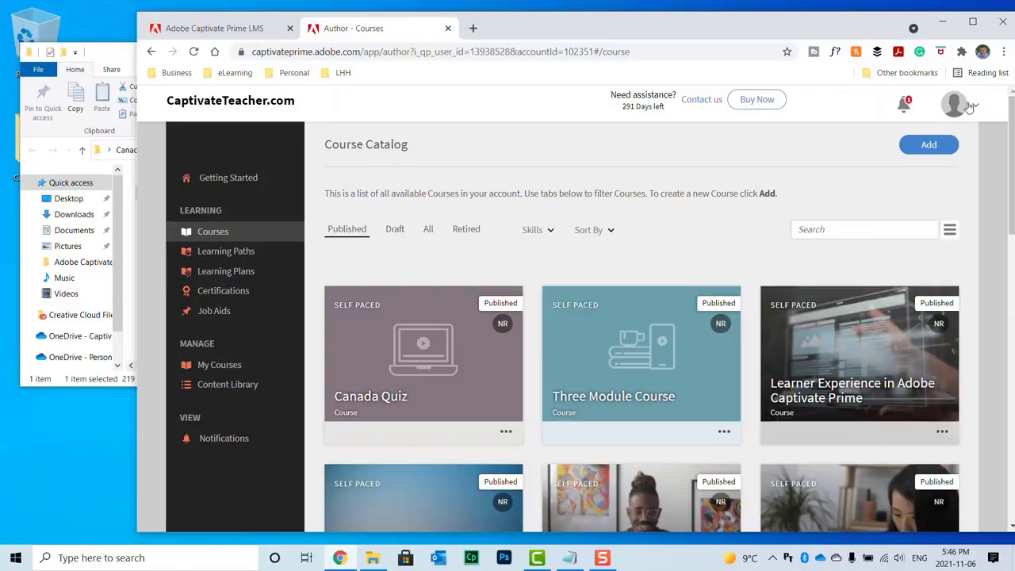
Switch to the Learner role, search for 'canada' and enroll in the Canada Quiz course.
{"action": "left_click", "coordinate": [968, 107]}
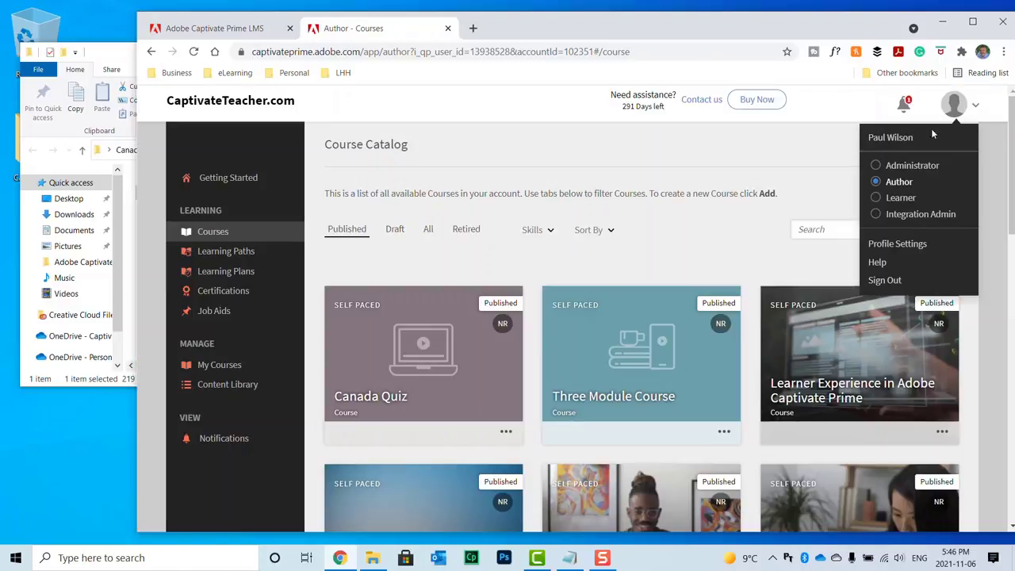
{"action": "left_click", "coordinate": [899, 199]}
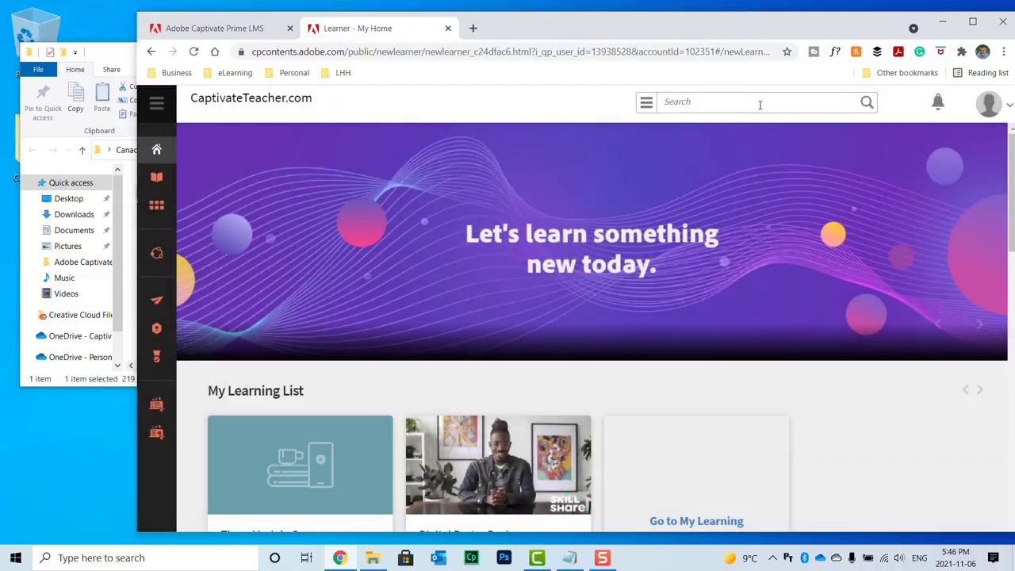
{"action": "left_click", "coordinate": [759, 103]}
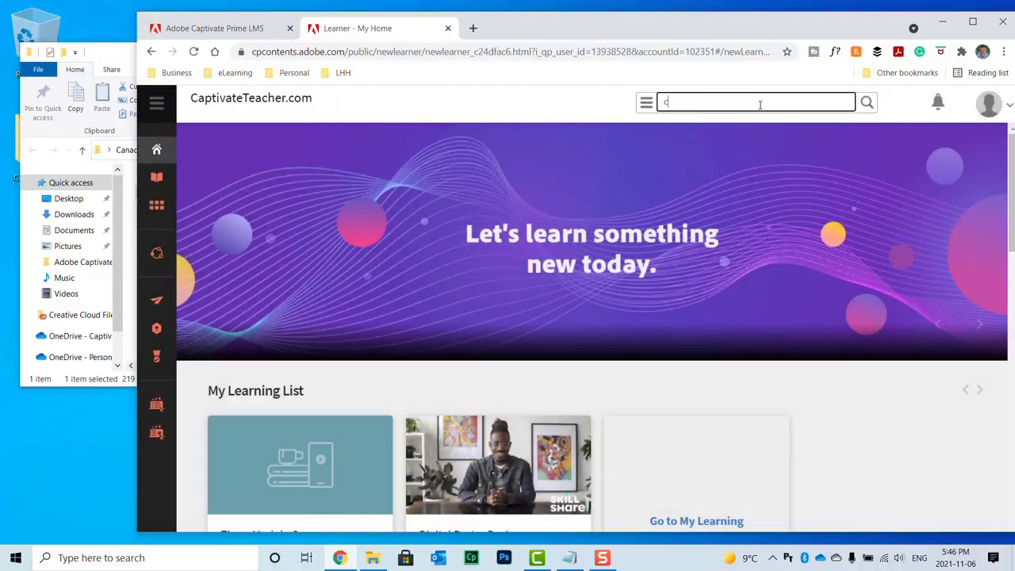
{"action": "key", "text": "Return"}
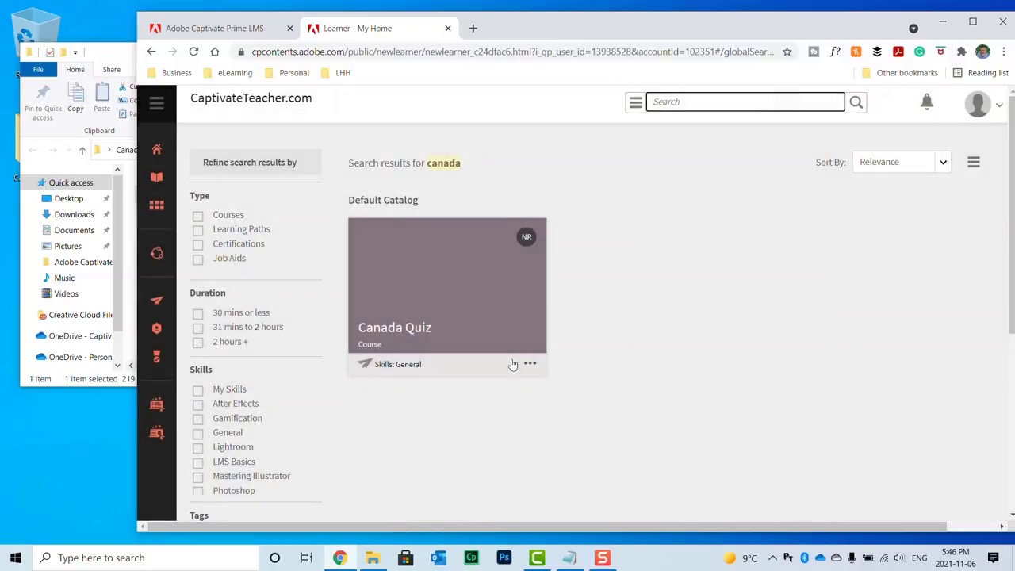
{"action": "mouse_move", "coordinate": [513, 377]}
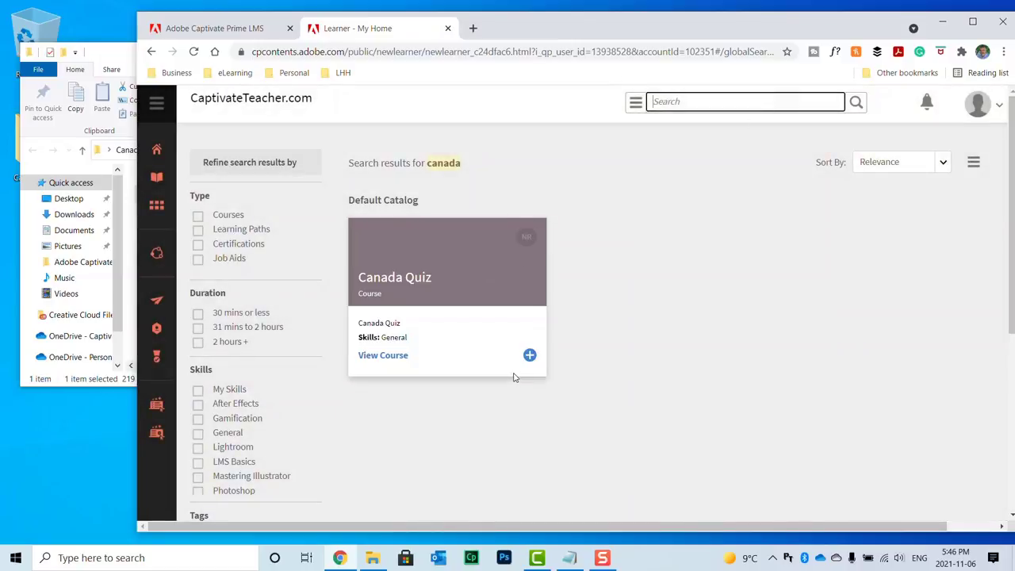
{"action": "left_click", "coordinate": [386, 356]}
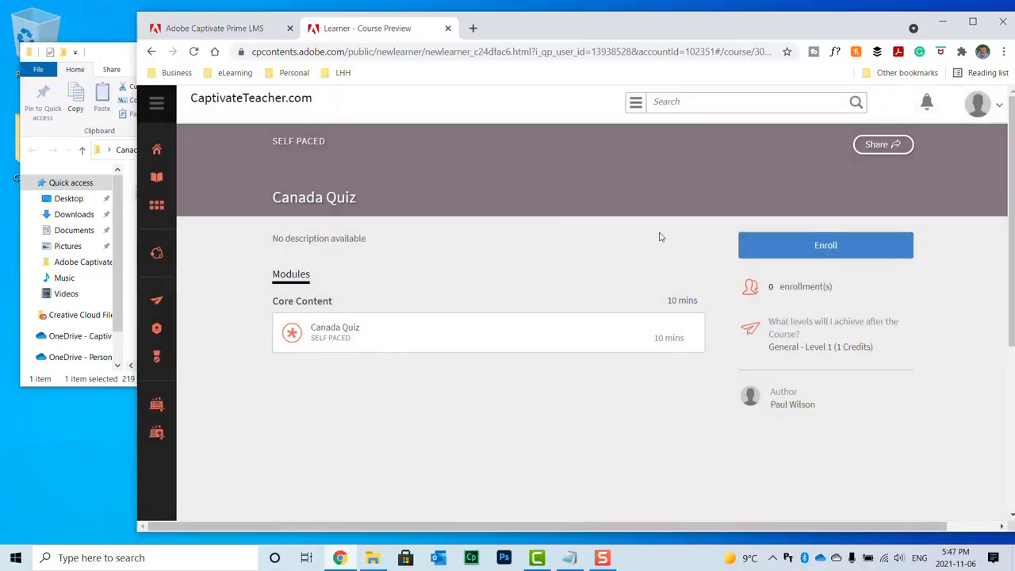
{"action": "left_click", "coordinate": [855, 241]}
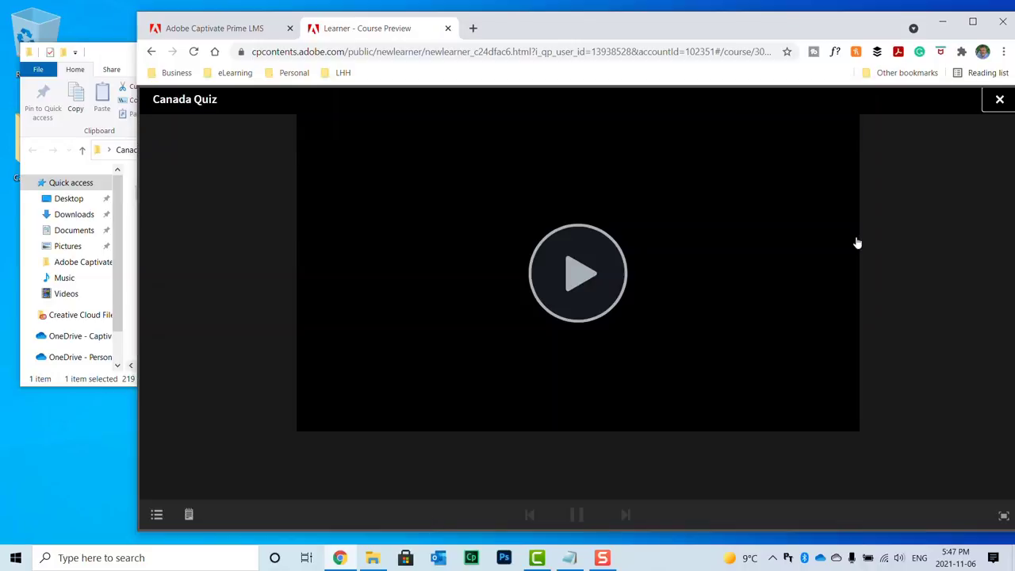
Play the Canada video, skipping ahead ten seconds twice, until the Take Quiz Now prompt appears.
{"action": "left_click", "coordinate": [584, 281]}
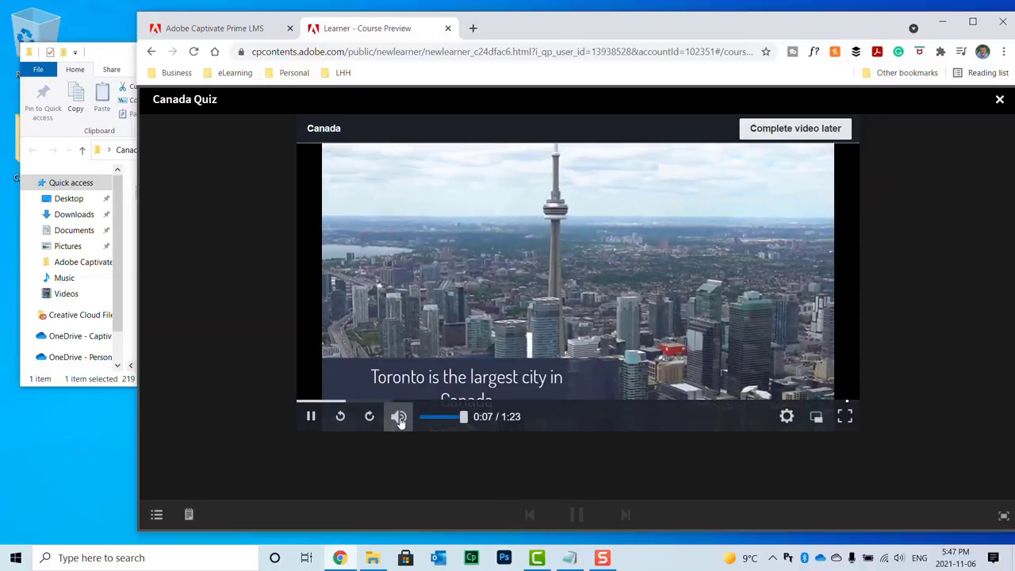
{"action": "left_click", "coordinate": [370, 417]}
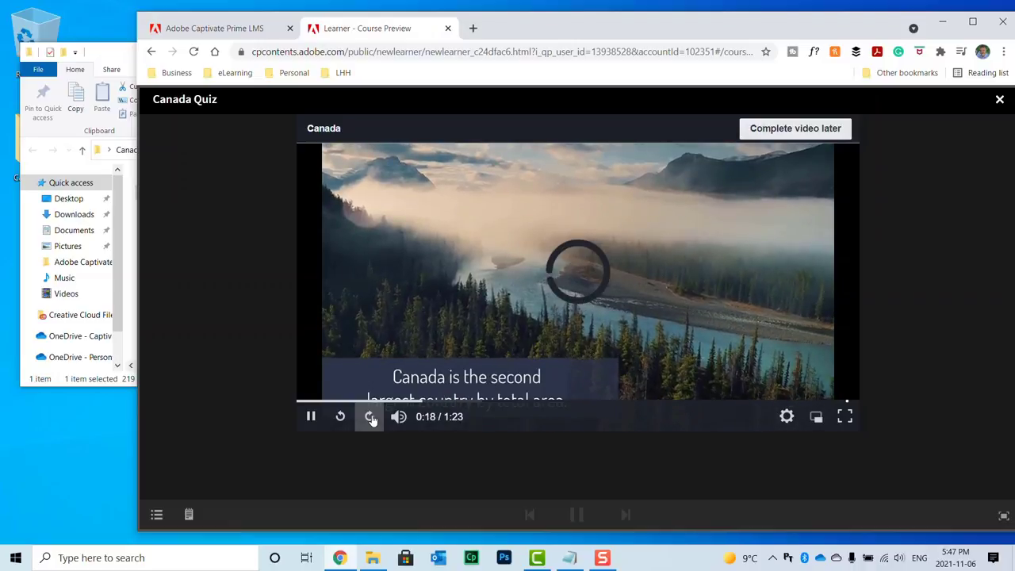
{"action": "left_click", "coordinate": [370, 417]}
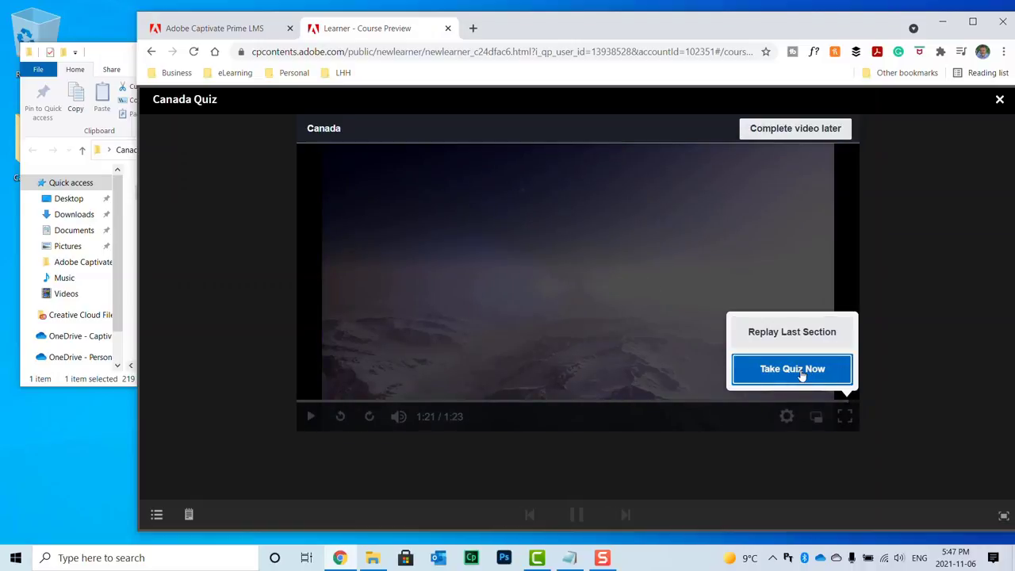
Start the quiz, answer Toronto for question 1 and True for question 2.
{"action": "left_click", "coordinate": [802, 376]}
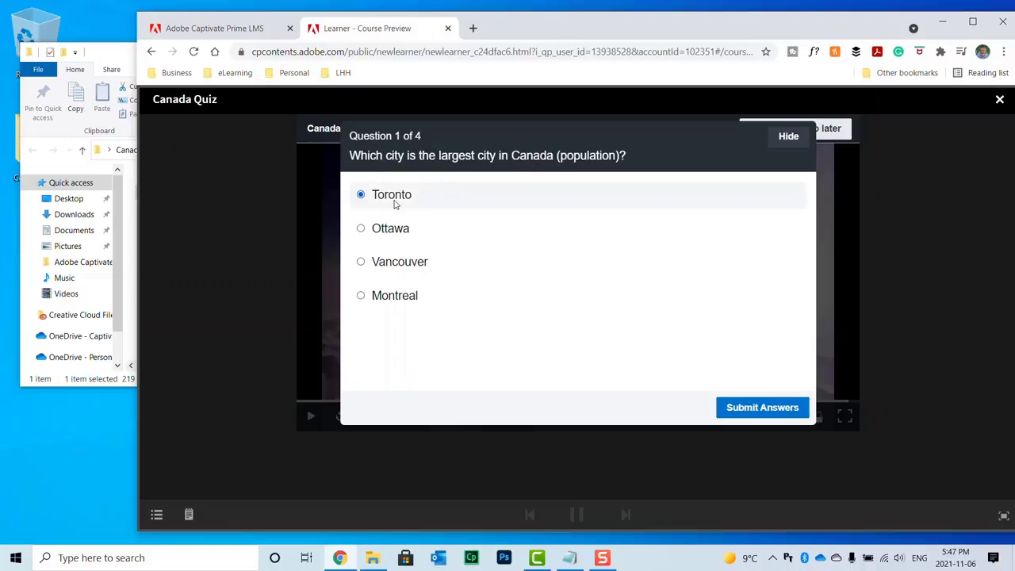
{"action": "left_click", "coordinate": [757, 412]}
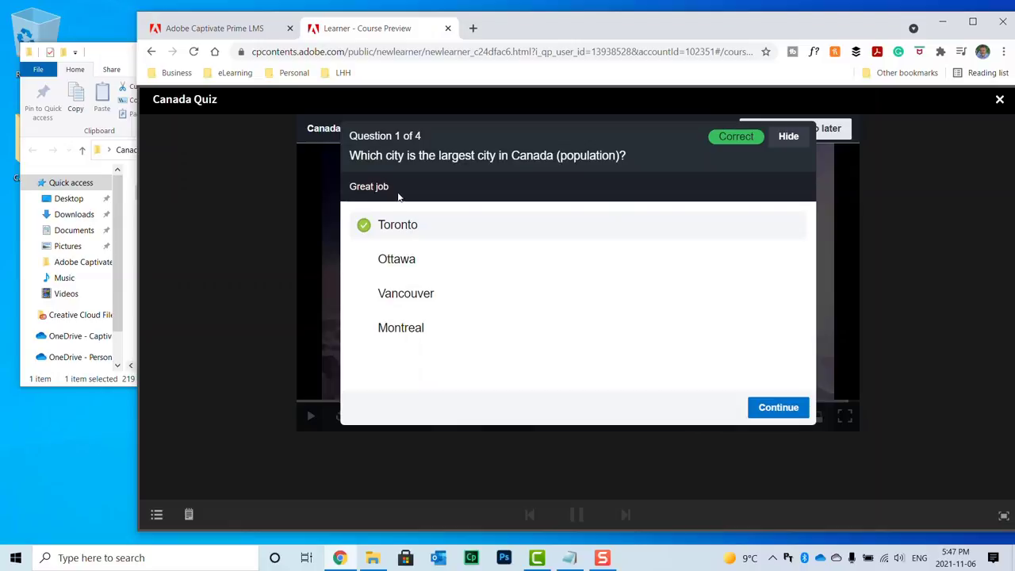
{"action": "left_click", "coordinate": [779, 409]}
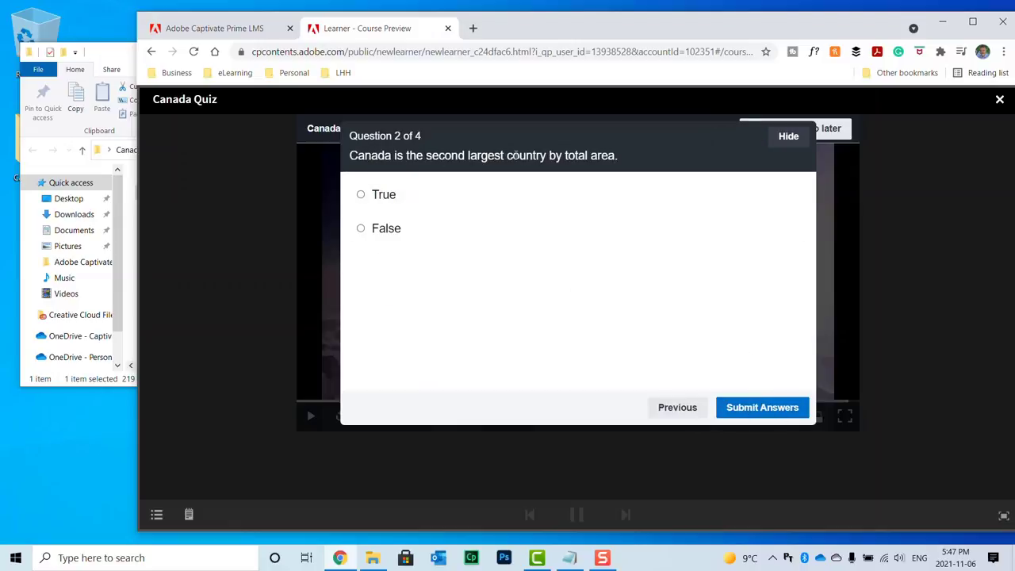
{"action": "left_click", "coordinate": [394, 195]}
{"action": "left_click", "coordinate": [778, 407]}
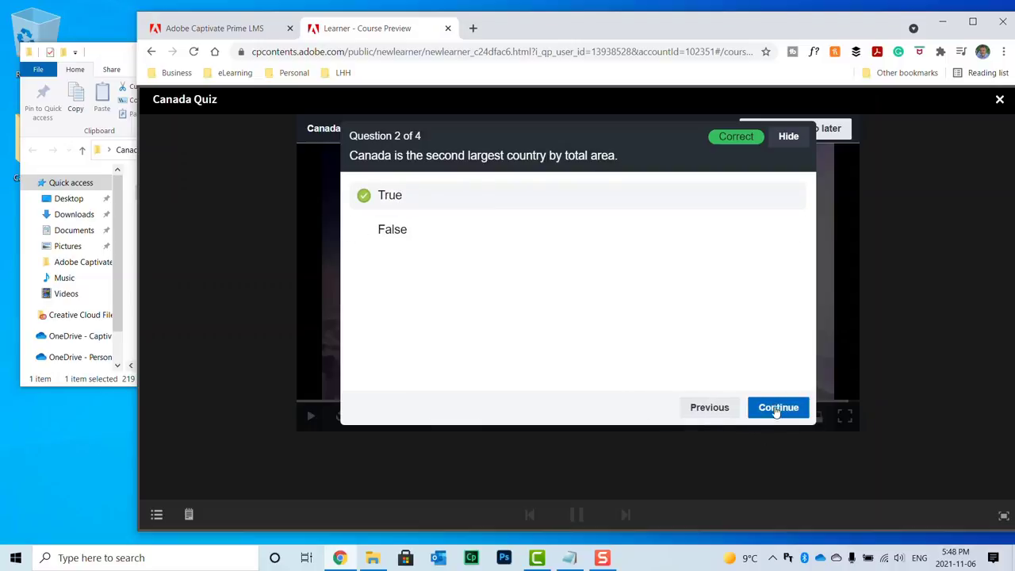
Answer the head-of-state question and Ottawa as the capital, reaching a 75% score.
{"action": "left_click", "coordinate": [777, 409]}
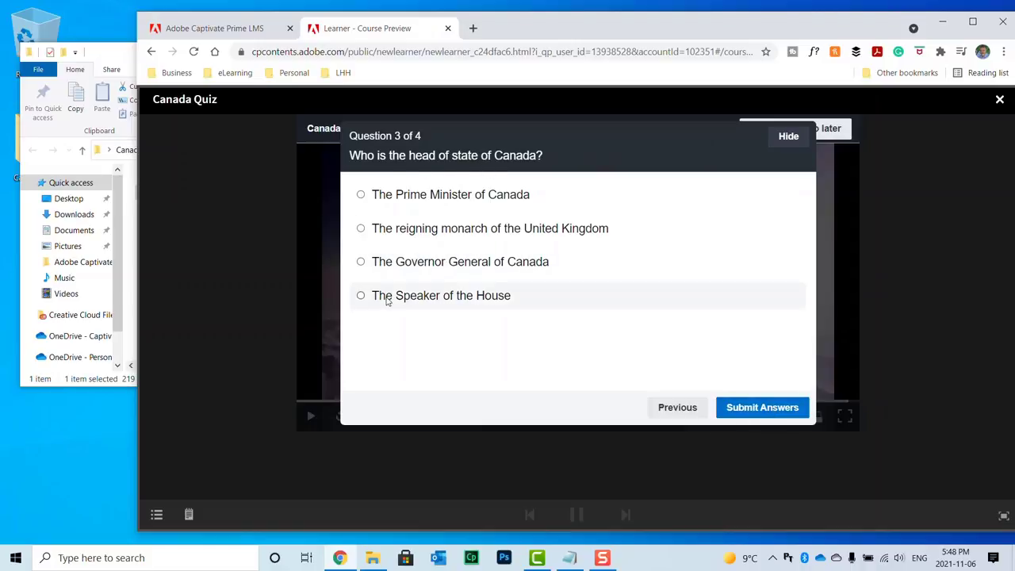
{"action": "left_click", "coordinate": [764, 412]}
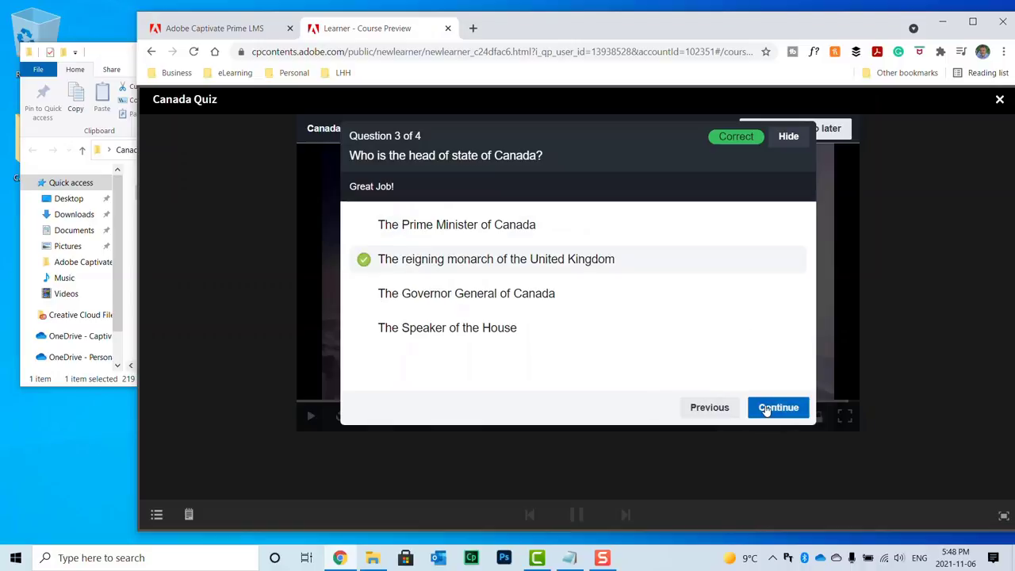
{"action": "left_click", "coordinate": [775, 407]}
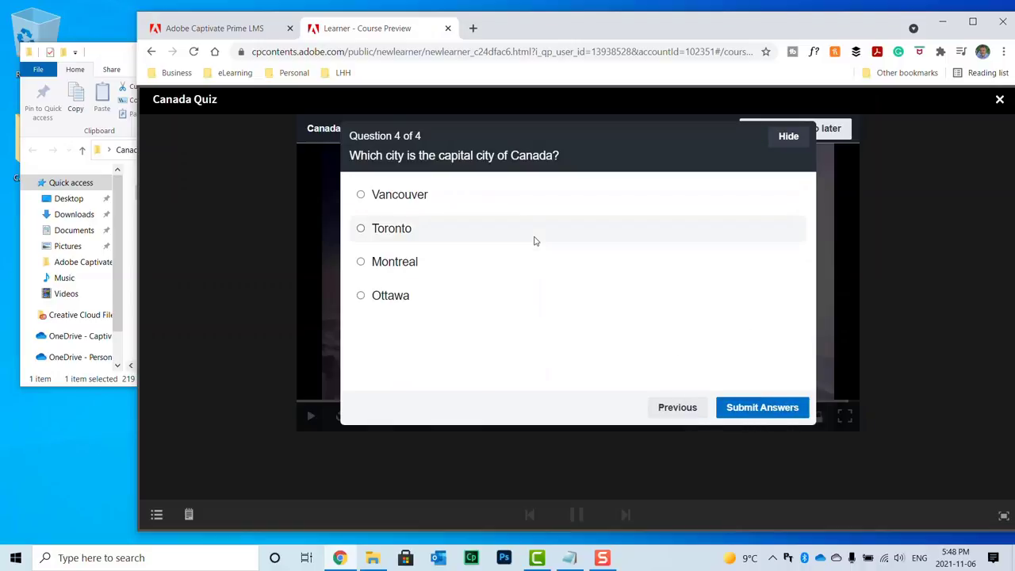
{"action": "left_click", "coordinate": [403, 304]}
{"action": "left_click", "coordinate": [749, 412]}
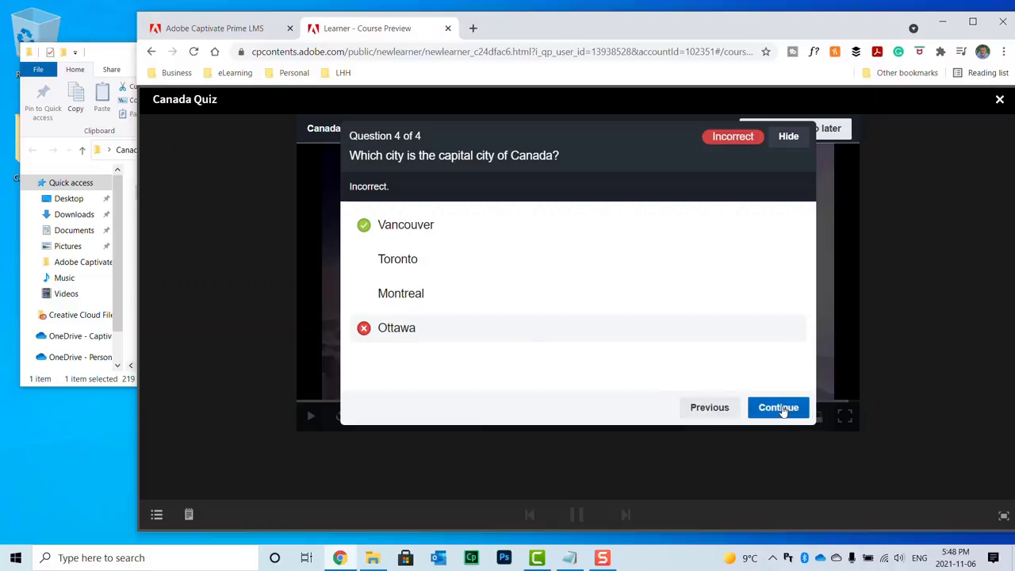
{"action": "left_click", "coordinate": [779, 407]}
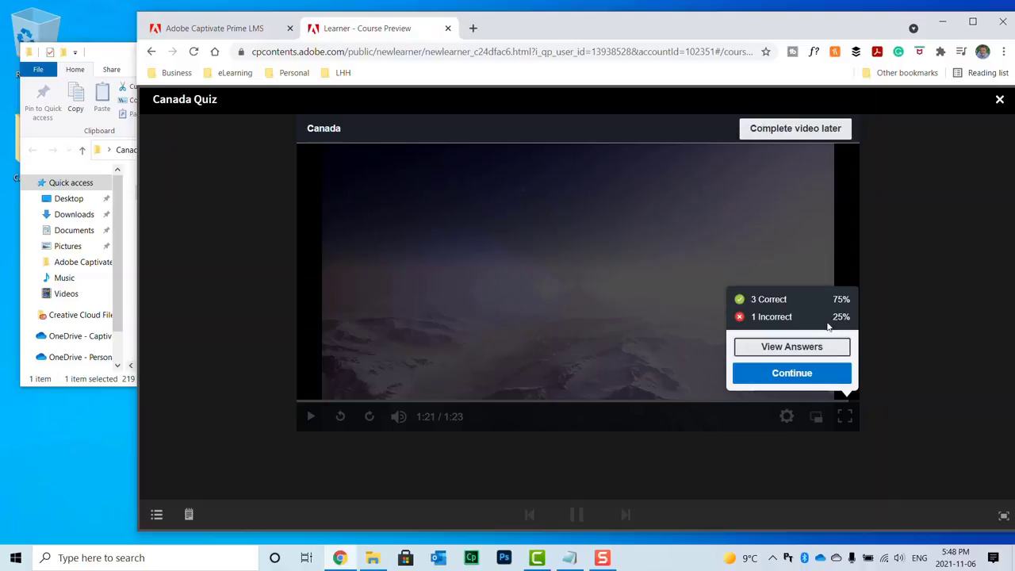
Close the 75% score summary so the Canada video resumes at 1:21 and plays out.
{"action": "left_click", "coordinate": [793, 373]}
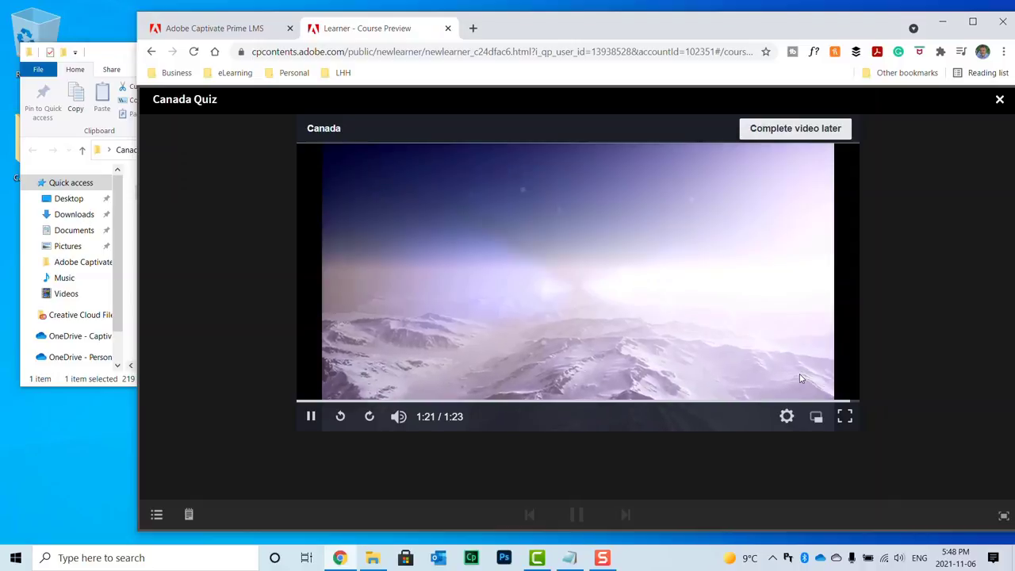